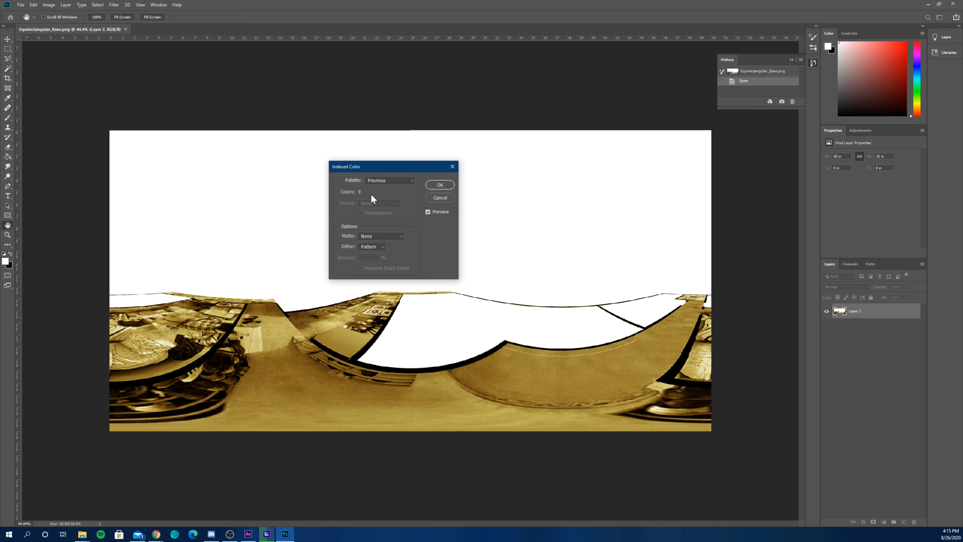
- Switch the Indexed Color palette to Uniform and open the Custom color table based on it
{"action": "left_click", "coordinate": [389, 180]}
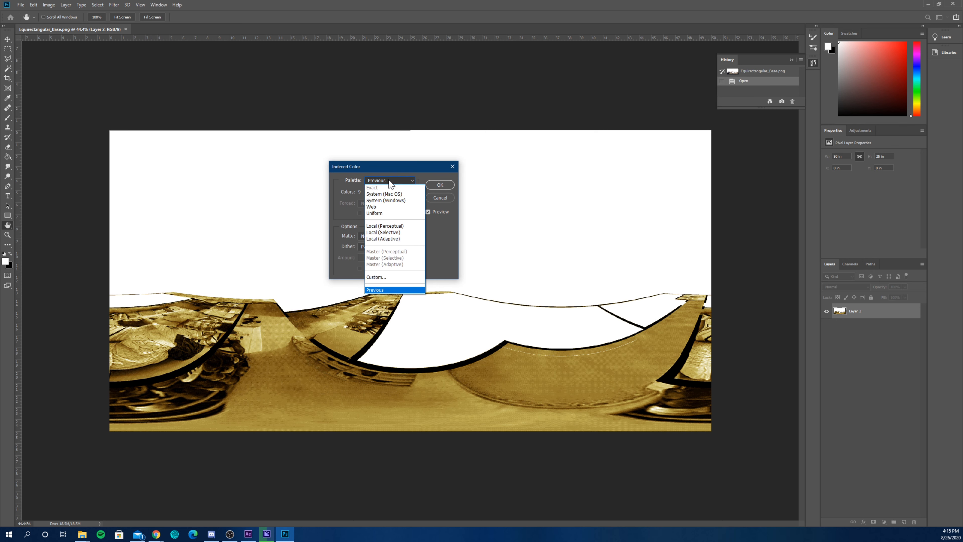
{"action": "left_click", "coordinate": [381, 213]}
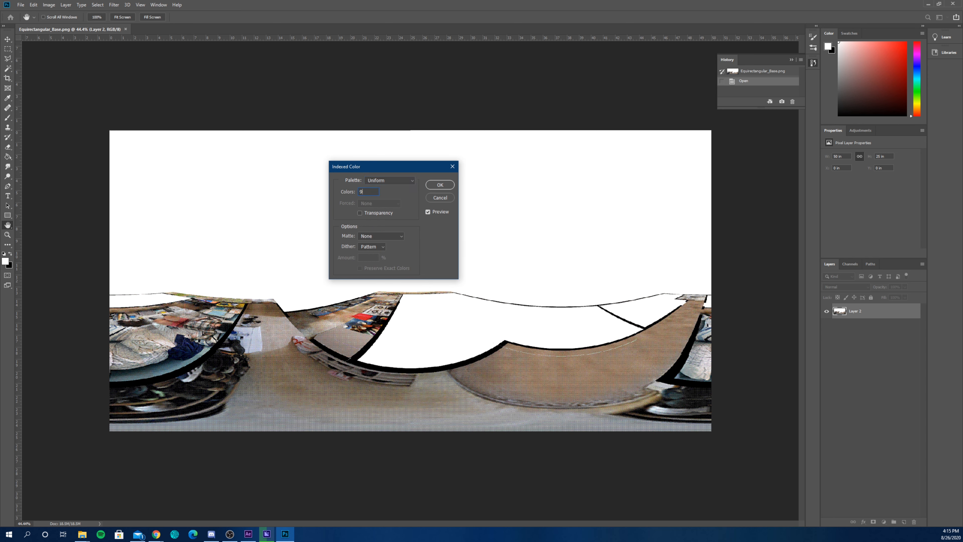
{"action": "left_click", "coordinate": [377, 184]}
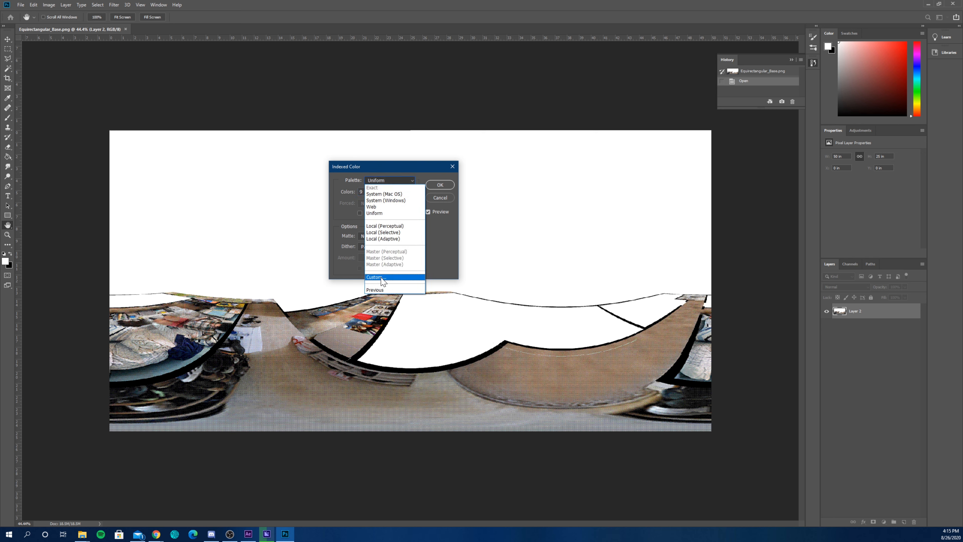
{"action": "left_click", "coordinate": [381, 278]}
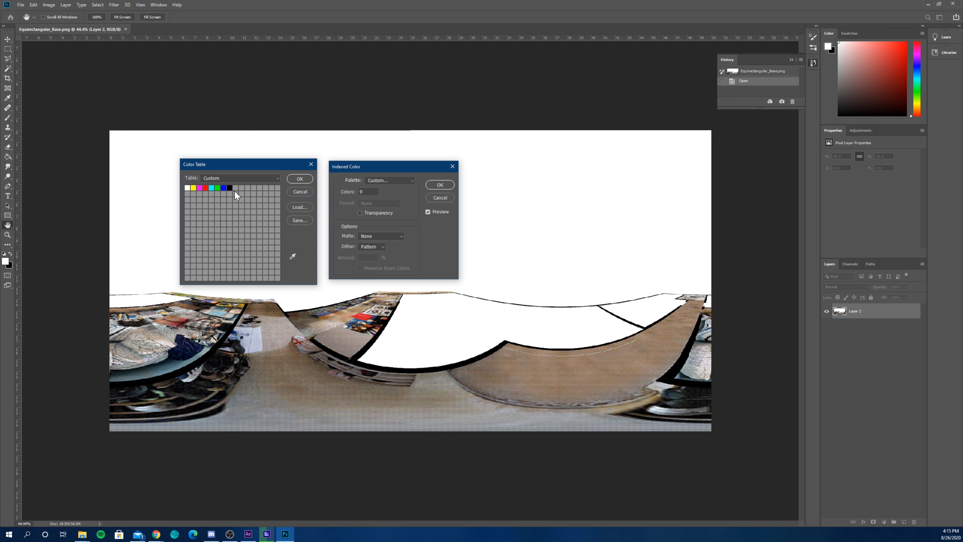
{"action": "left_click", "coordinate": [193, 188]}
{"action": "left_click_drag", "start_coordinate": [190, 214], "coordinate": [163, 184]}
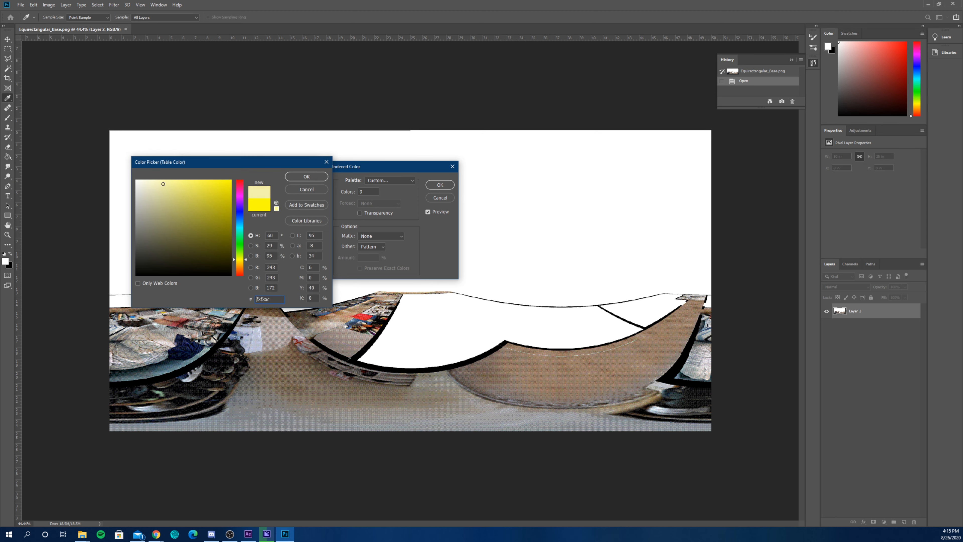
{"action": "left_click", "coordinate": [296, 189]}
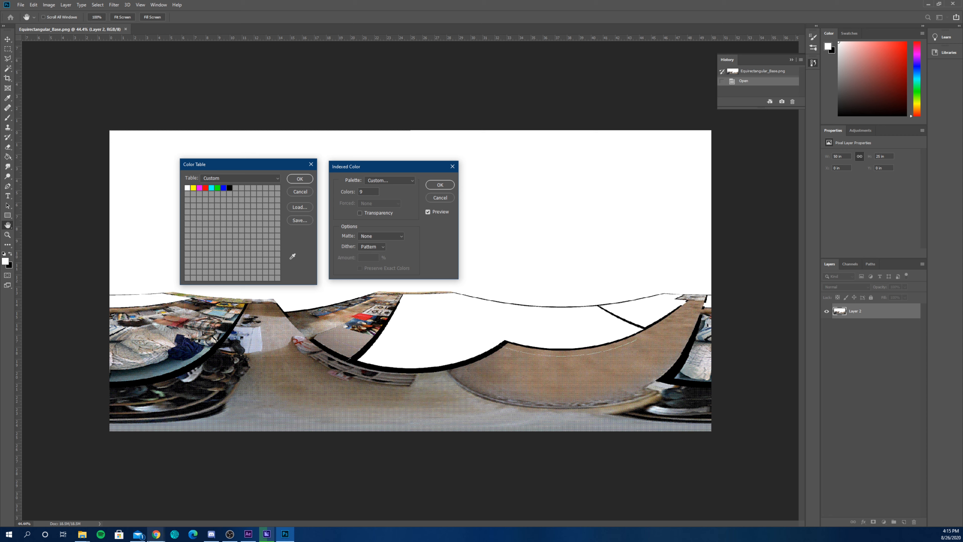
- Switch to Chrome and generate several random five-color palettes in the Coolors generator
{"action": "mouse_move", "coordinate": [157, 538]}
{"action": "left_click", "coordinate": [172, 510]}
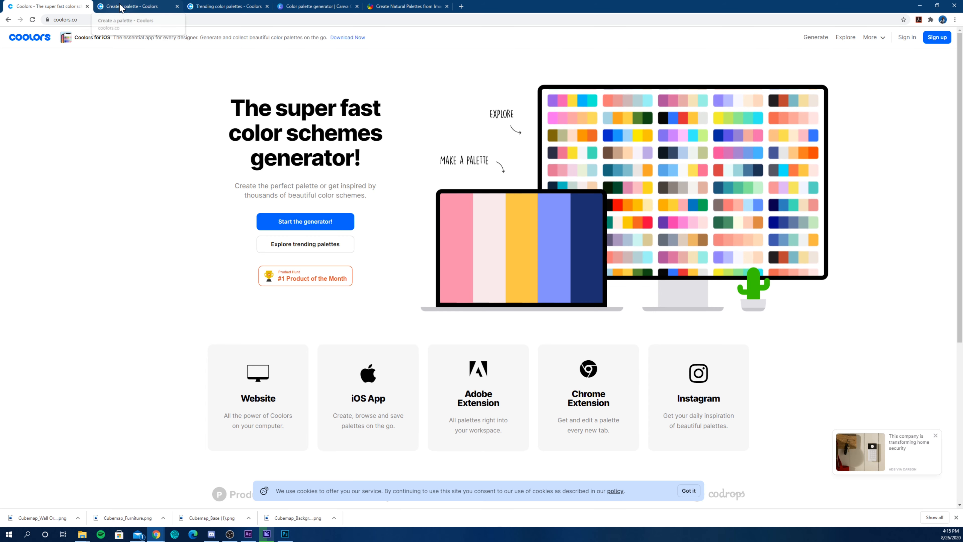
{"action": "left_click", "coordinate": [132, 6]}
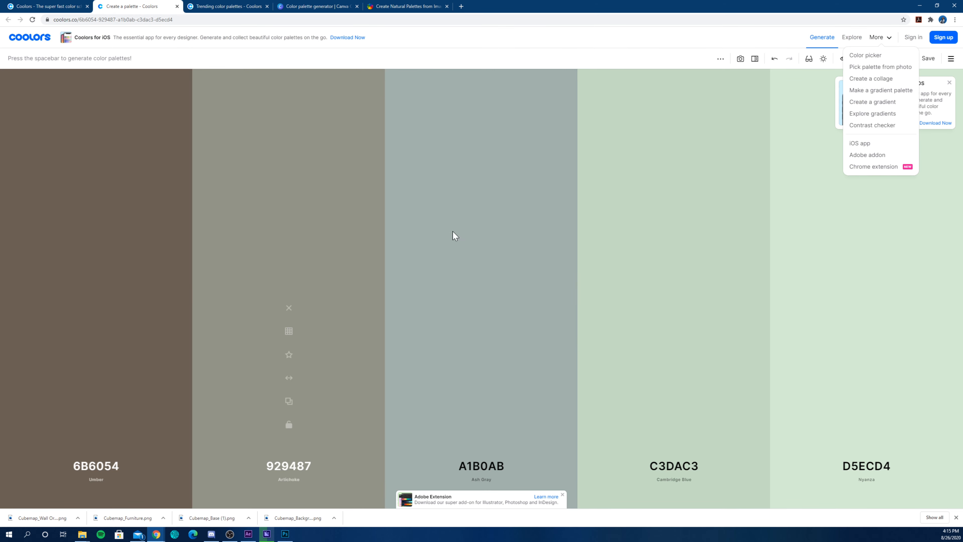
{"action": "key", "text": "space"}
{"action": "key", "text": "space"}
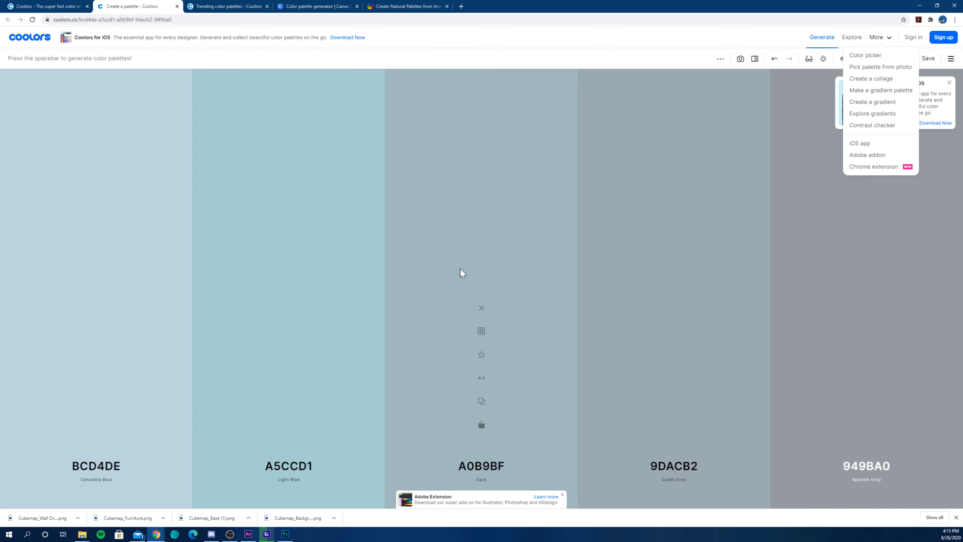
{"action": "key", "text": "space"}
{"action": "key", "text": "space"}
{"action": "key", "text": "space"}
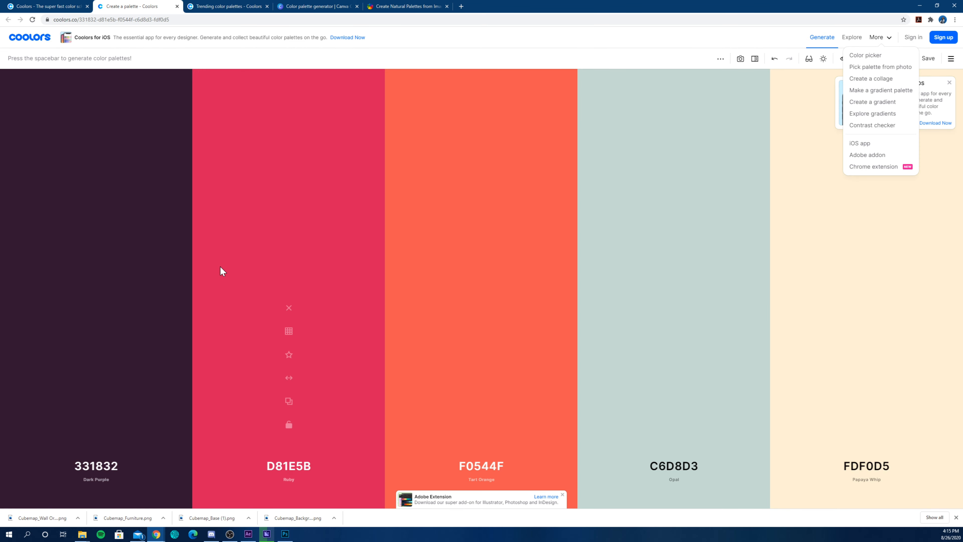
{"action": "key", "text": "space"}
- Lock the first palette color, EFE9E7, and generate several new palettes around it
{"action": "left_click", "coordinate": [112, 243]}
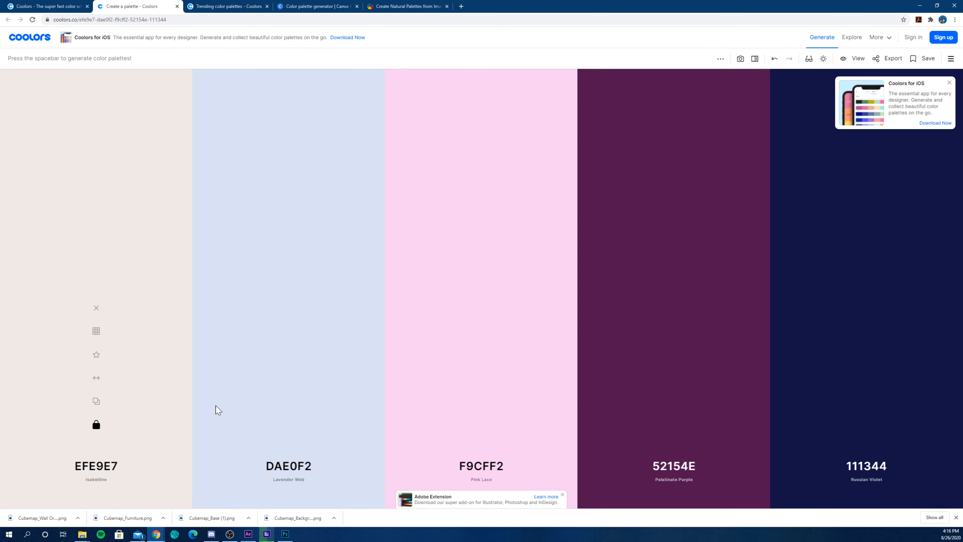
{"action": "key", "text": "space"}
{"action": "key", "text": "space"}
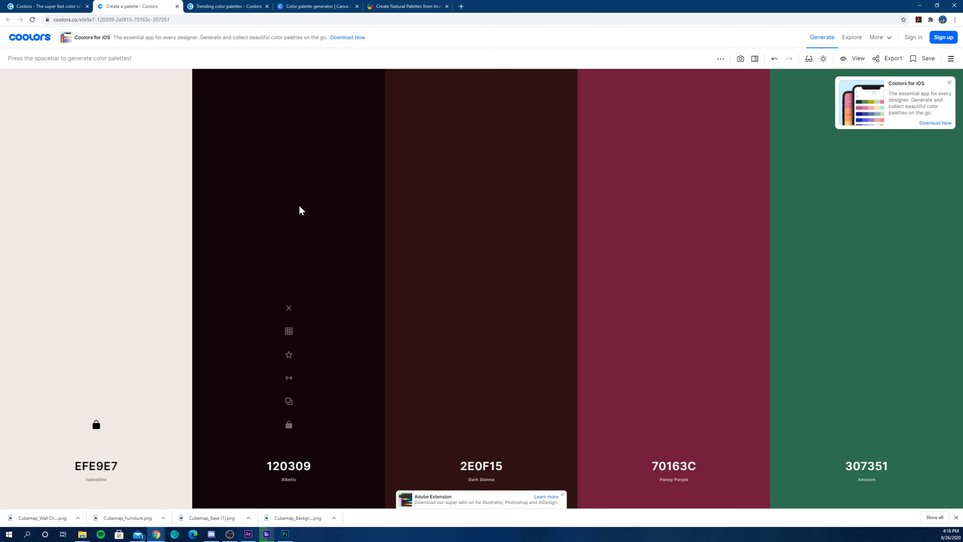
{"action": "key", "text": "space"}
{"action": "key", "text": "space"}
{"action": "key", "text": "space"}
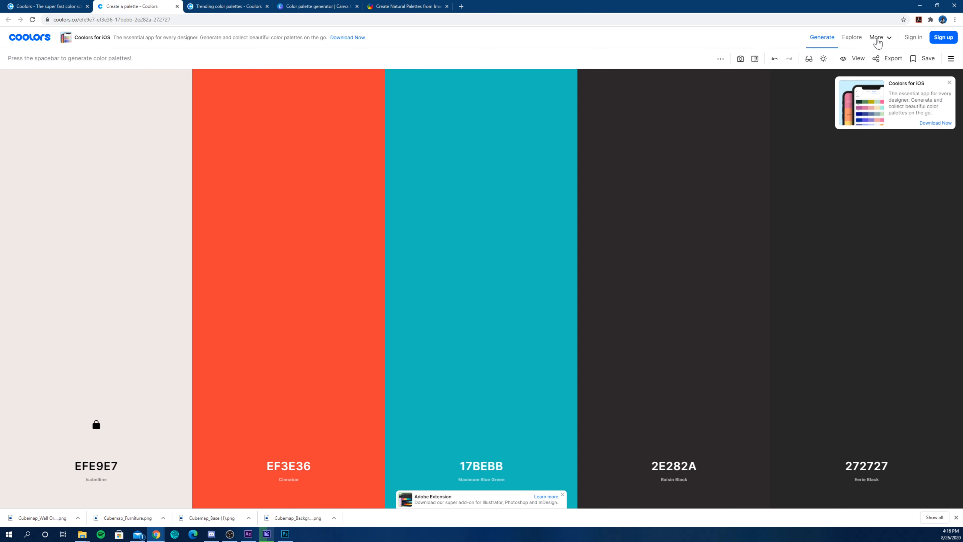
- Open the Coolors page for picking a palette from a photo and browse the site's trending color palettes
{"action": "left_click", "coordinate": [877, 40]}
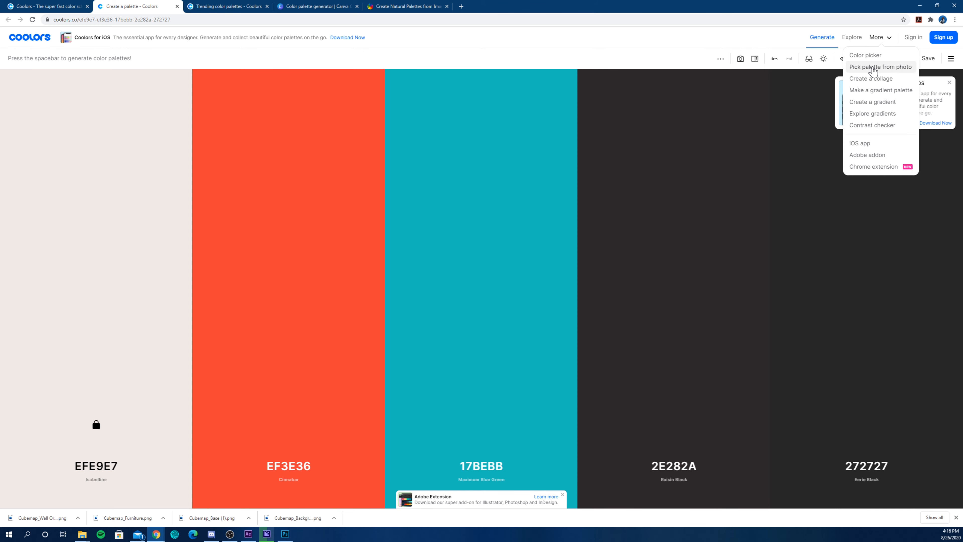
{"action": "left_click", "coordinate": [874, 68]}
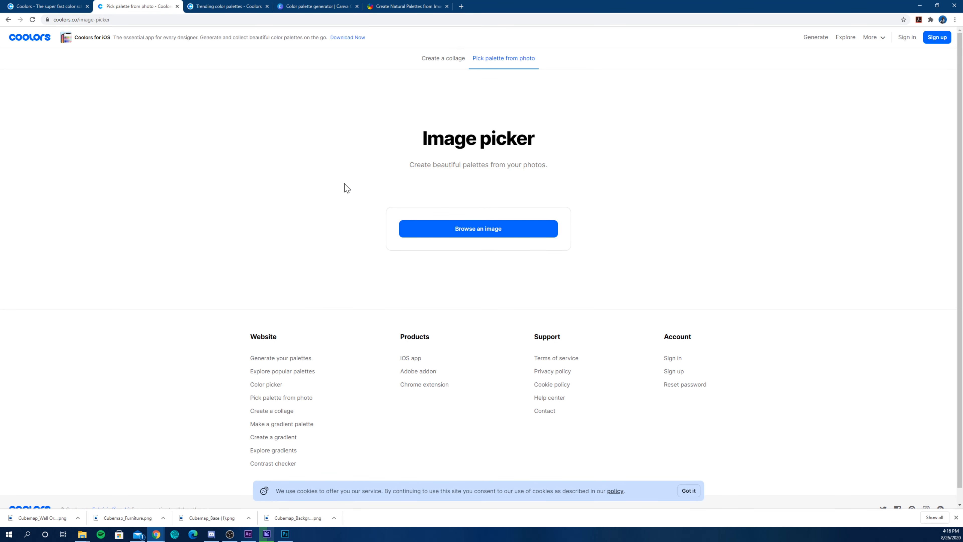
{"action": "left_click", "coordinate": [227, 6]}
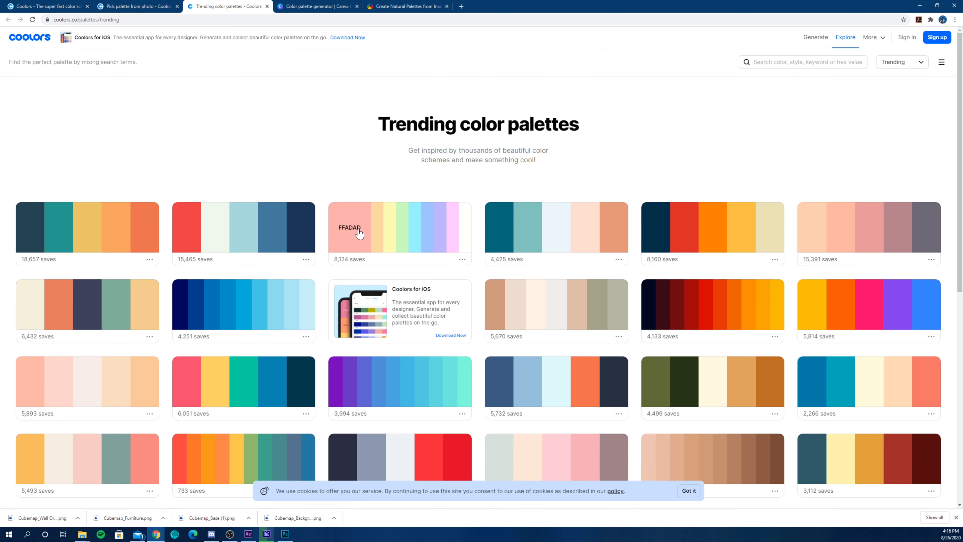
{"action": "scroll", "coordinate": [307, 190], "scroll_direction": "down", "scroll_amount": 8}
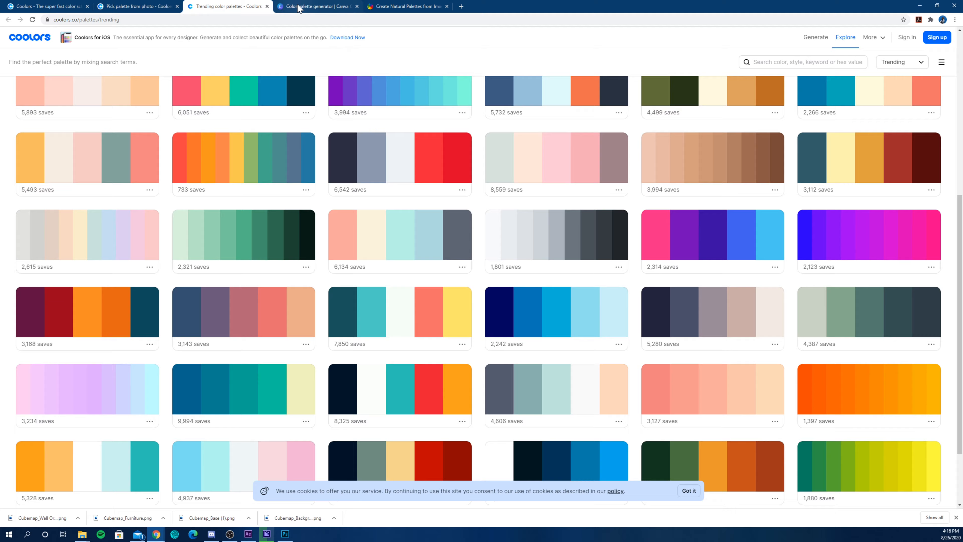
- View Canva's color palette generator and examine the dominant colors of the sample photo on PaletteGenerator
{"action": "left_click", "coordinate": [299, 7]}
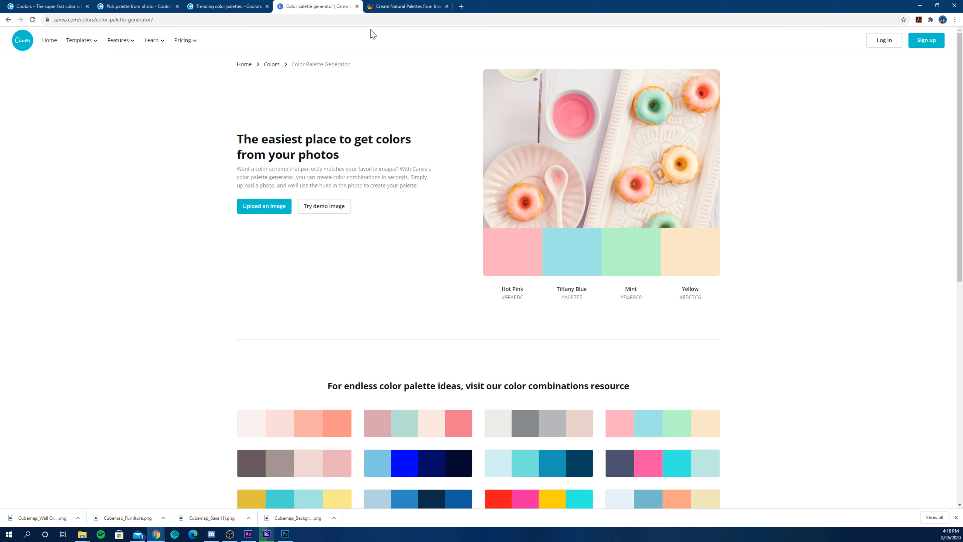
{"action": "left_click", "coordinate": [392, 7]}
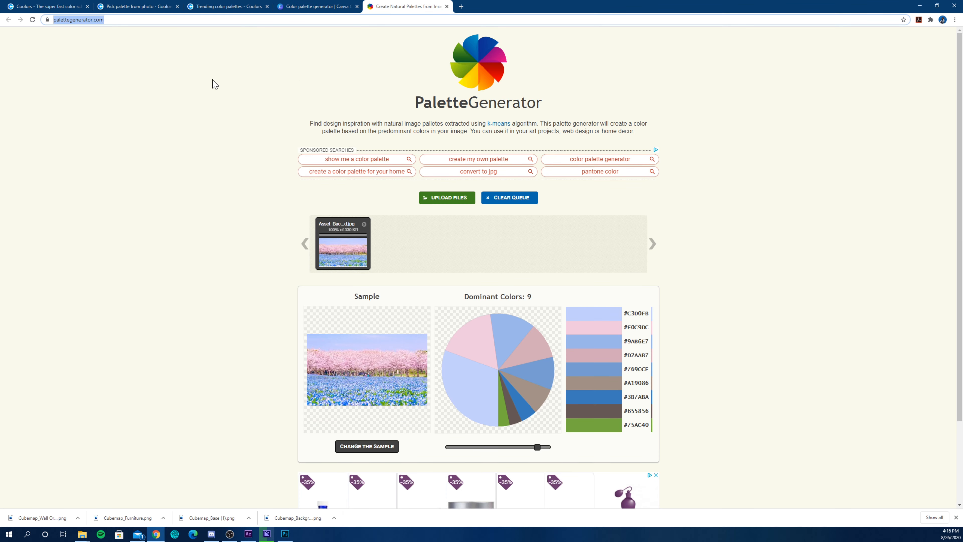
{"action": "scroll", "coordinate": [345, 277], "scroll_direction": "down", "scroll_amount": 2}
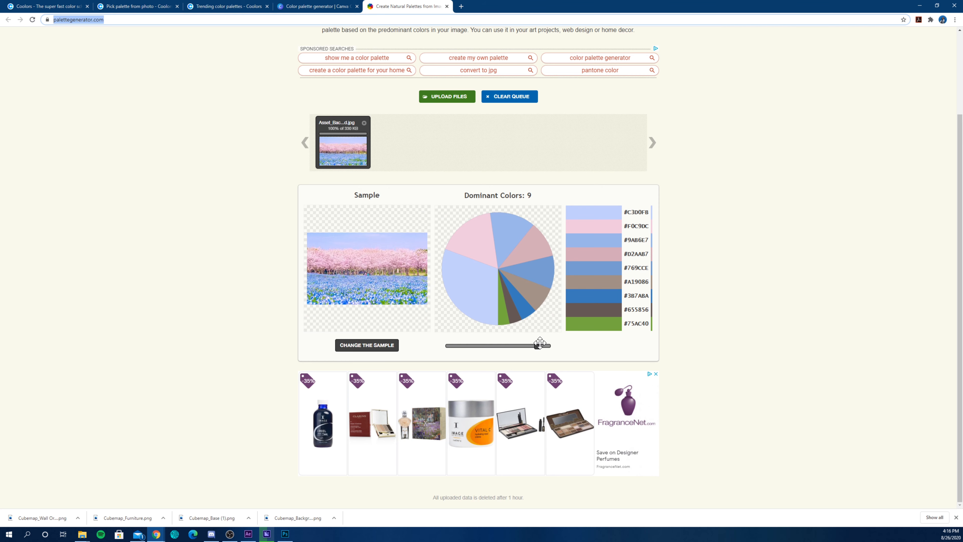
{"action": "mouse_move", "coordinate": [536, 345]}
{"action": "left_mouse_down"}
{"action": "mouse_move", "coordinate": [492, 351]}
{"action": "mouse_move", "coordinate": [539, 346]}
{"action": "left_mouse_up"}
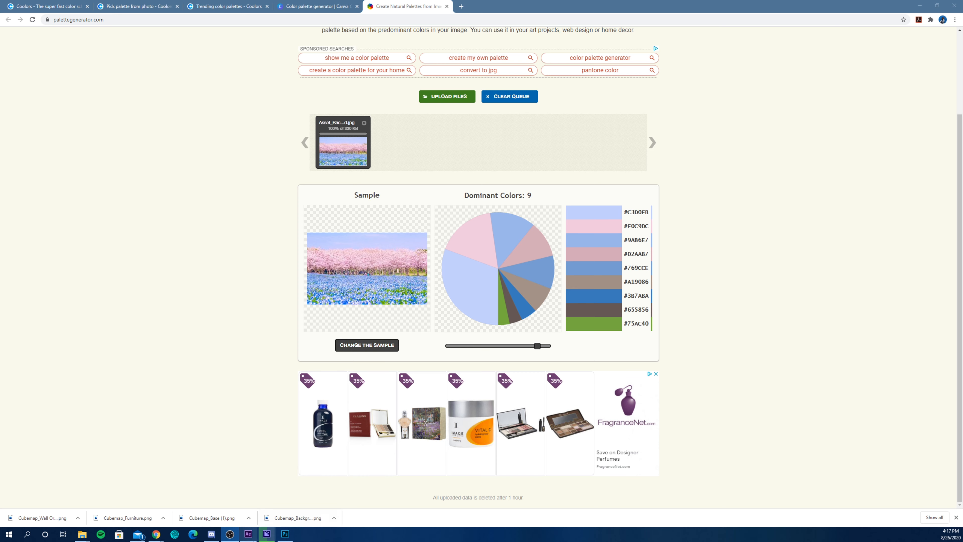
- Switch to Photoshop and set the color table's yellow swatch to hex F0C9DC, copied from the PaletteGenerator color list
{"action": "left_click", "coordinate": [285, 534]}
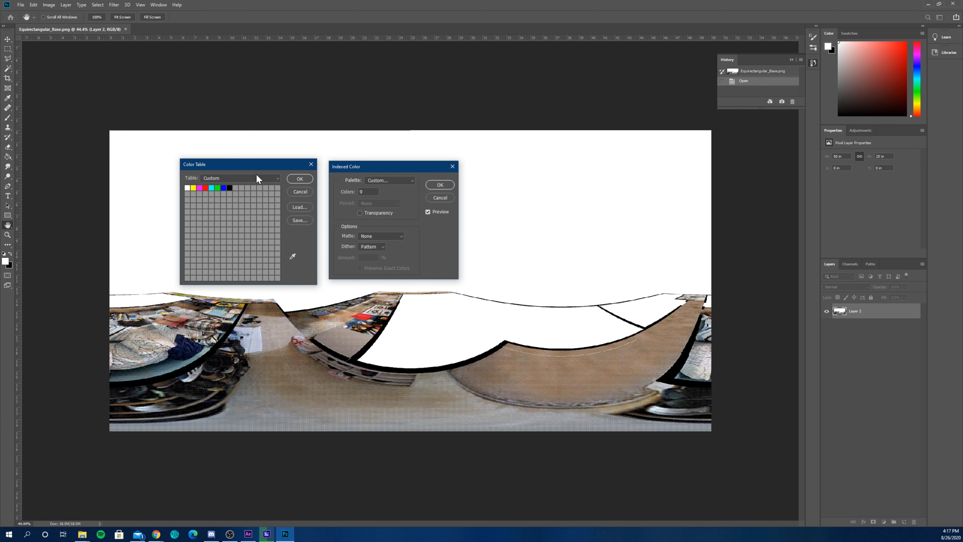
{"action": "left_click", "coordinate": [194, 188]}
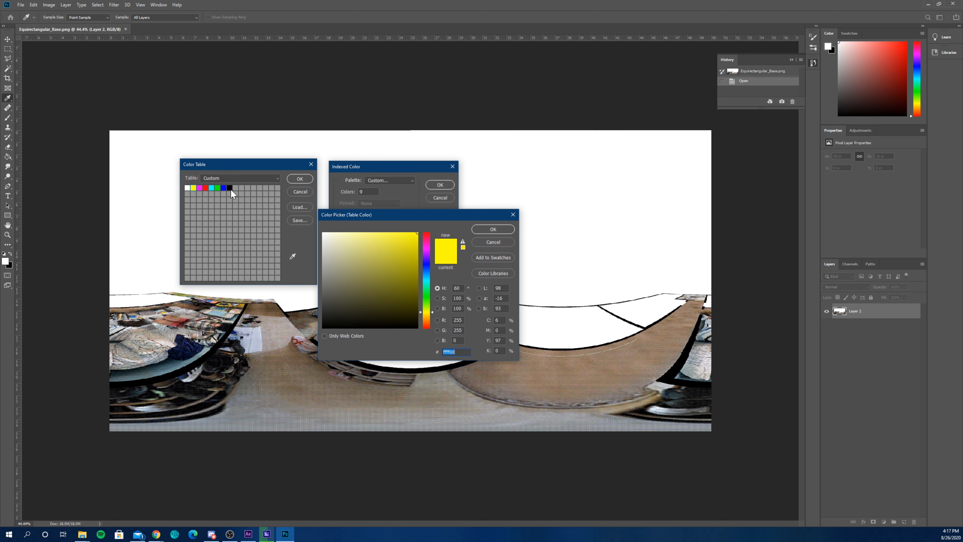
{"action": "left_click", "coordinate": [457, 352]}
{"action": "left_click_drag", "start_coordinate": [458, 353], "coordinate": [442, 352]}
{"action": "mouse_move", "coordinate": [155, 538]}
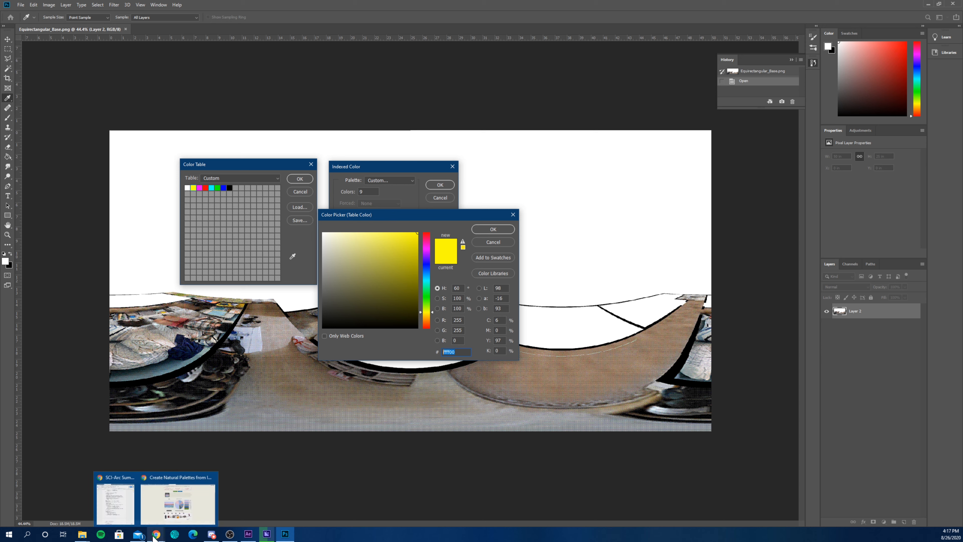
{"action": "left_click", "coordinate": [165, 513]}
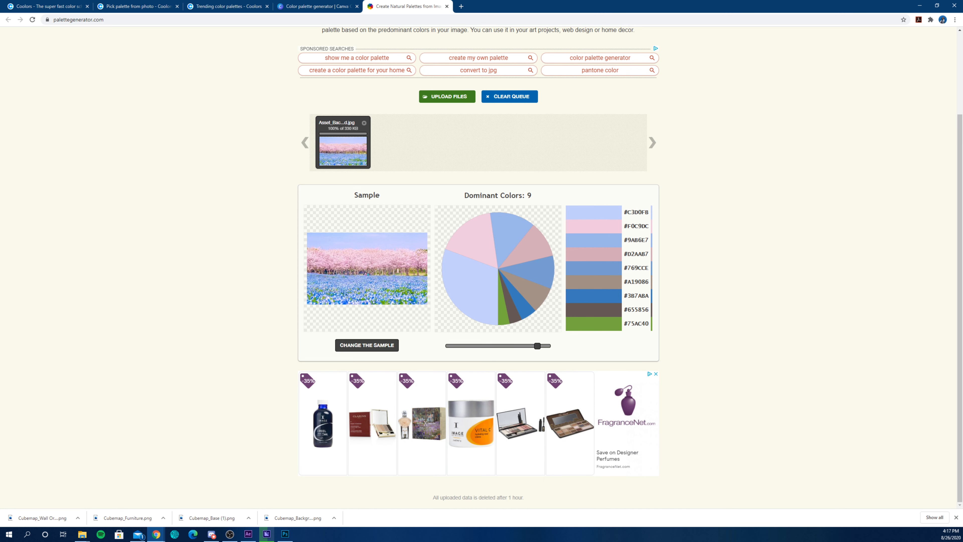
{"action": "left_click_drag", "start_coordinate": [627, 226], "coordinate": [645, 227]}
{"action": "left_click", "coordinate": [270, 538]}
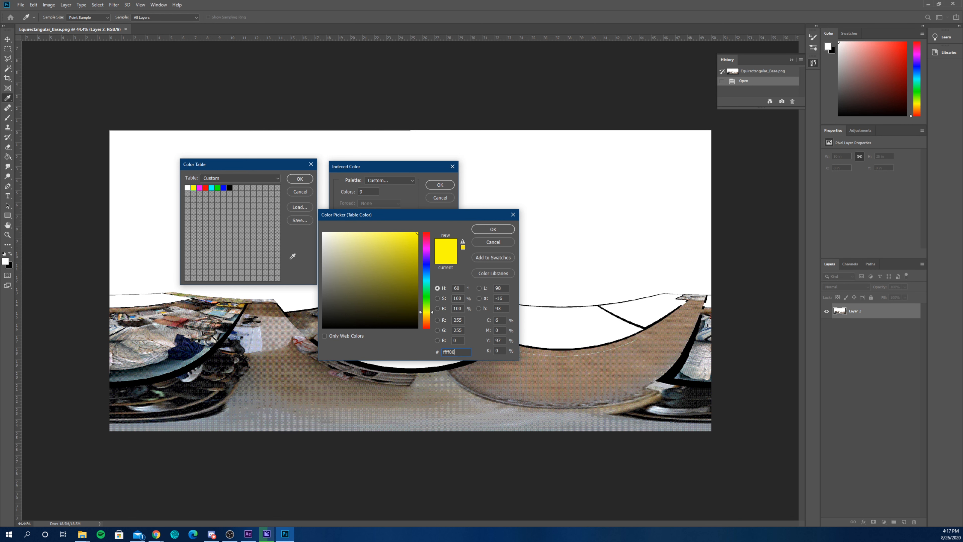
{"action": "key", "text": "ctrl+a"}
{"action": "type", "text": "F0C9DC"}
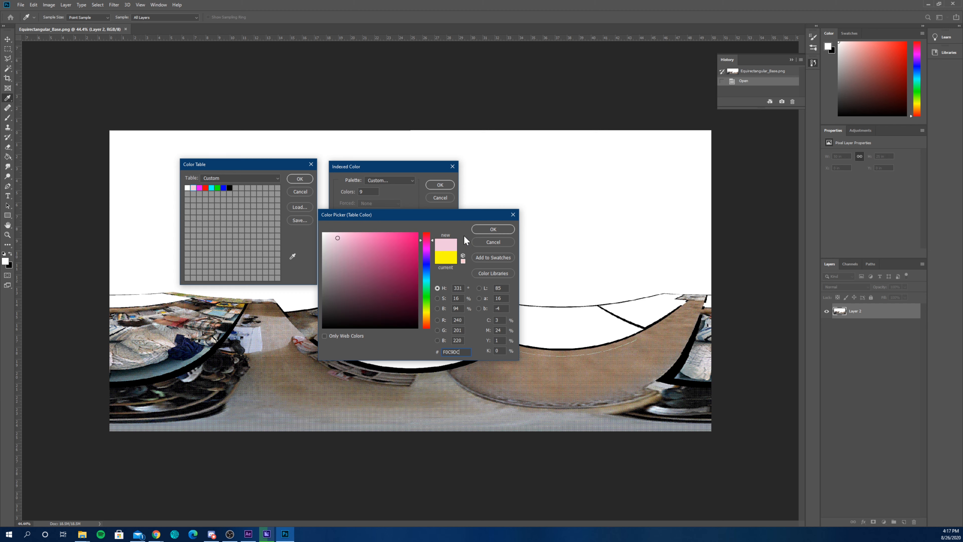
{"action": "left_click", "coordinate": [485, 229]}
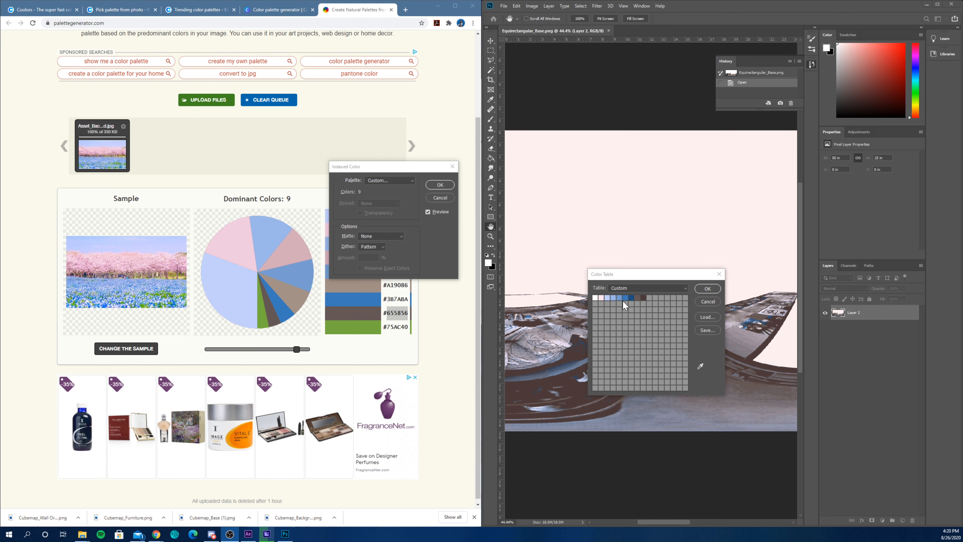
- Accept the custom color table, maximize the Photoshop window and move the Indexed Color dialog clear of the panorama's lower part
{"action": "left_click", "coordinate": [707, 289]}
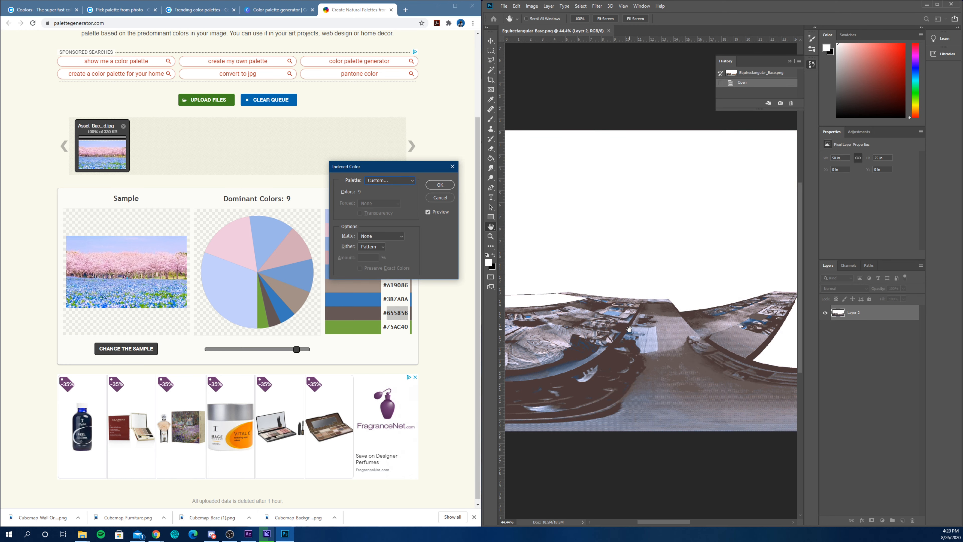
{"action": "double_click", "coordinate": [683, 7]}
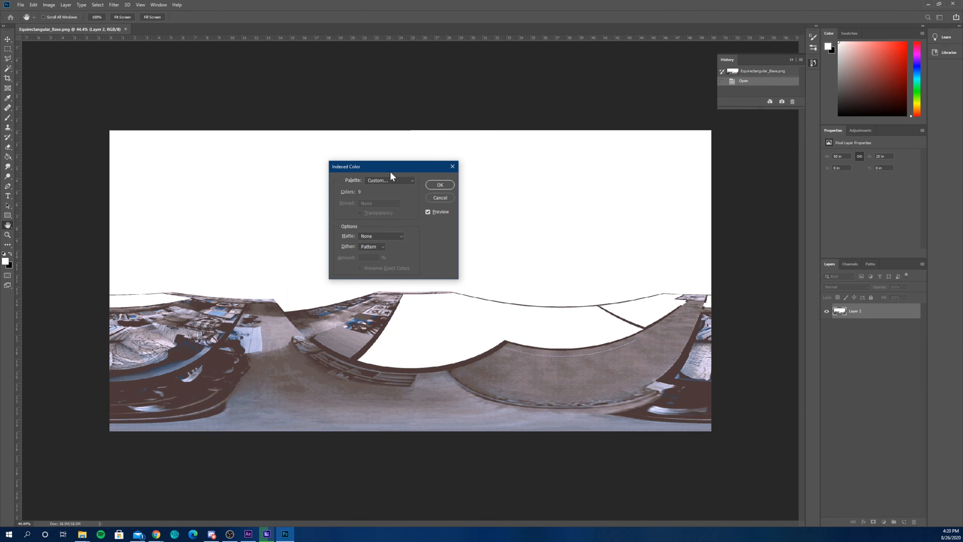
{"action": "left_click_drag", "start_coordinate": [391, 171], "coordinate": [442, 87]}
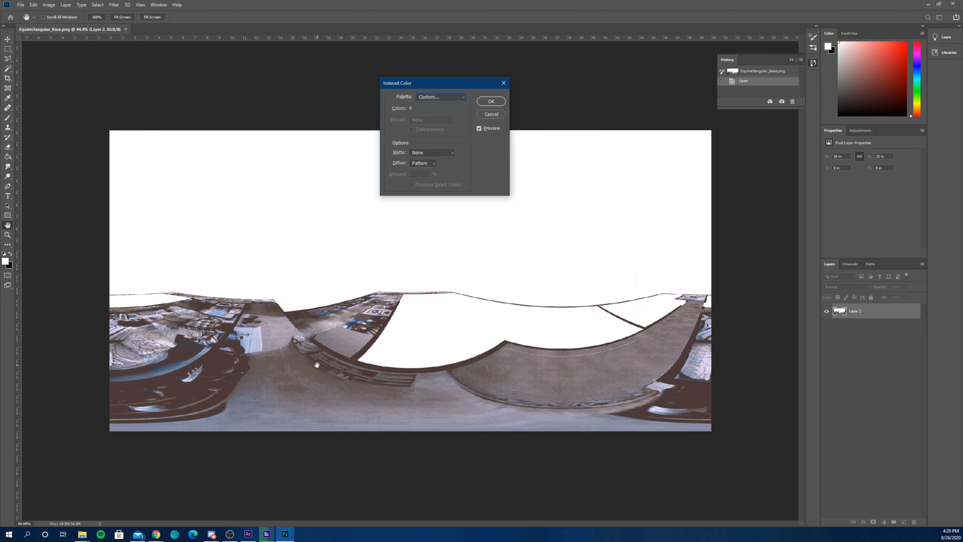
- Reopen the Custom color table to review its swatches and accept it
{"action": "left_click", "coordinate": [457, 98]}
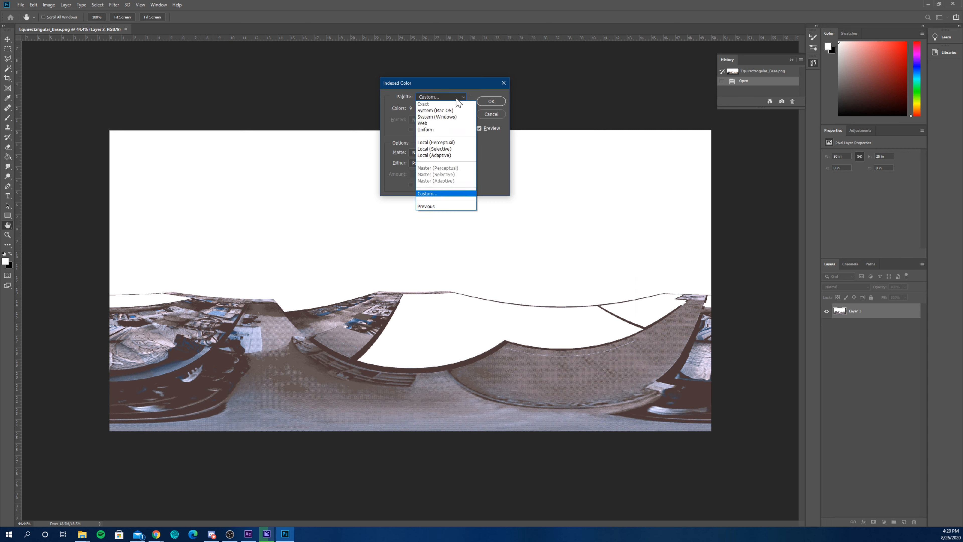
{"action": "left_click", "coordinate": [448, 198]}
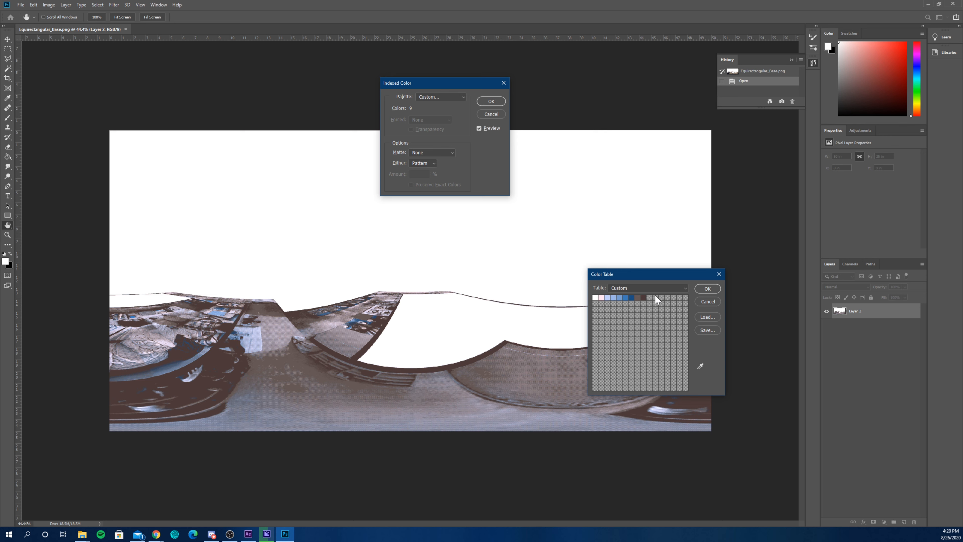
{"action": "left_click", "coordinate": [707, 289]}
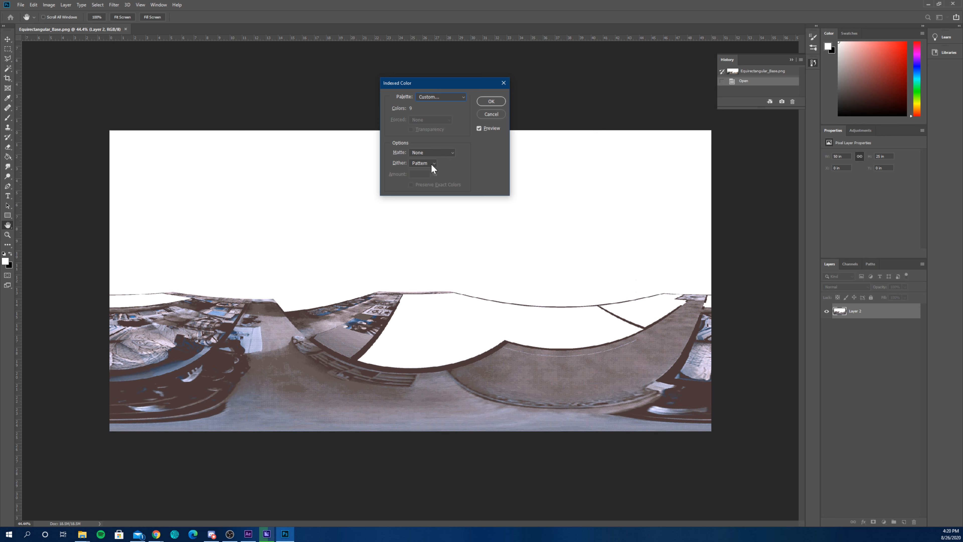
- Apply the indexed color conversion with the custom palette and pattern dithering, and return the image to RGB Color mode
{"action": "left_click", "coordinate": [481, 100]}
{"action": "key", "text": "t"}
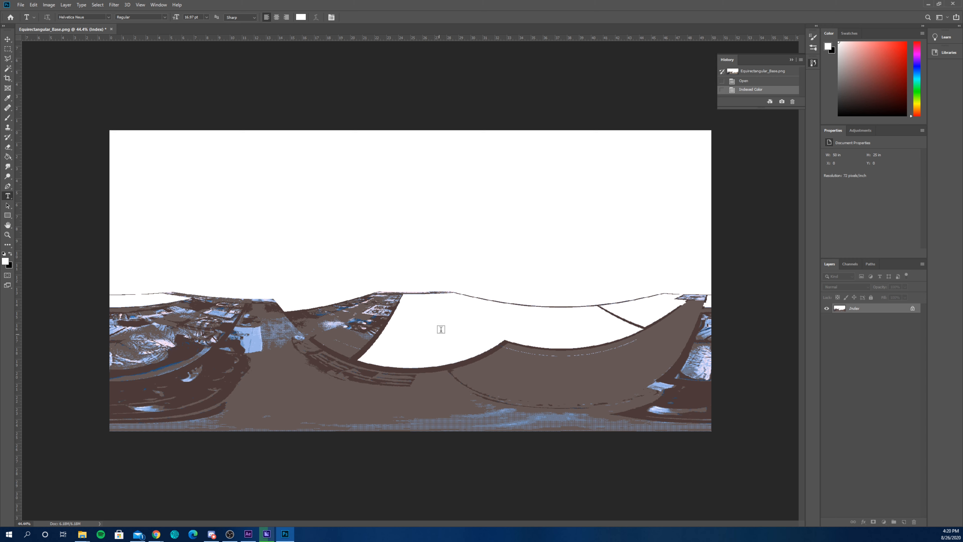
{"action": "left_click", "coordinate": [47, 5]}
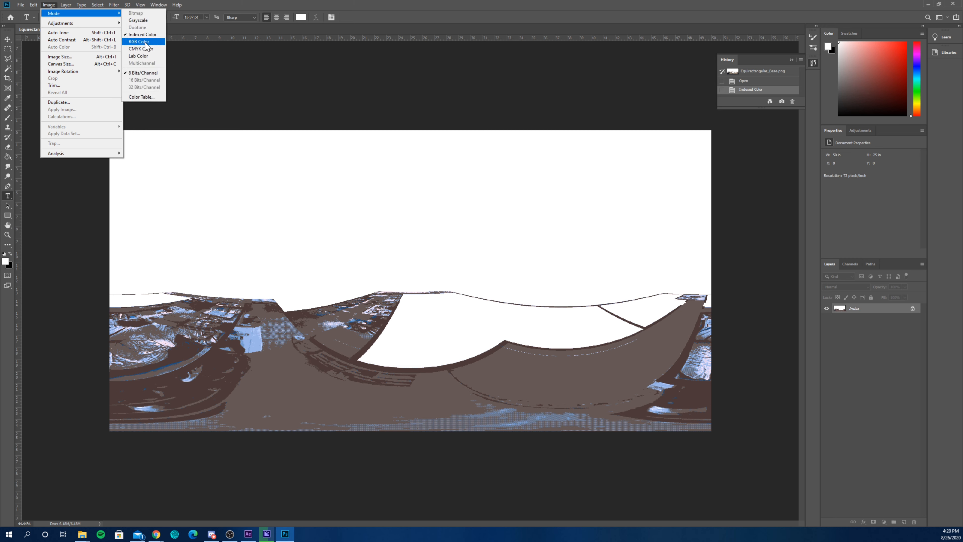
{"action": "left_click", "coordinate": [137, 42]}
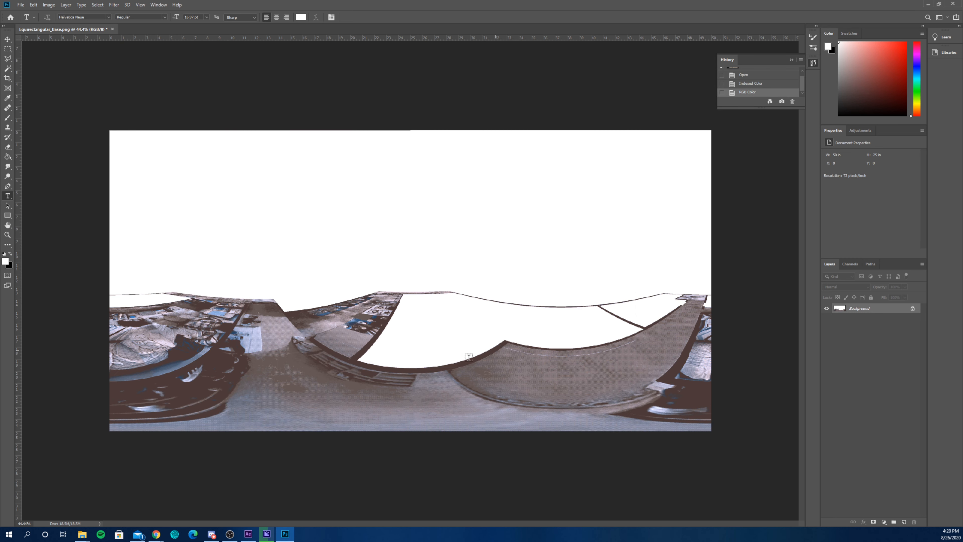
- Unlock the background layer and delete its white areas, selected by Color Range with Sampled Colors at fuzziness 0, leaving nothing selected
{"action": "left_click", "coordinate": [913, 309]}
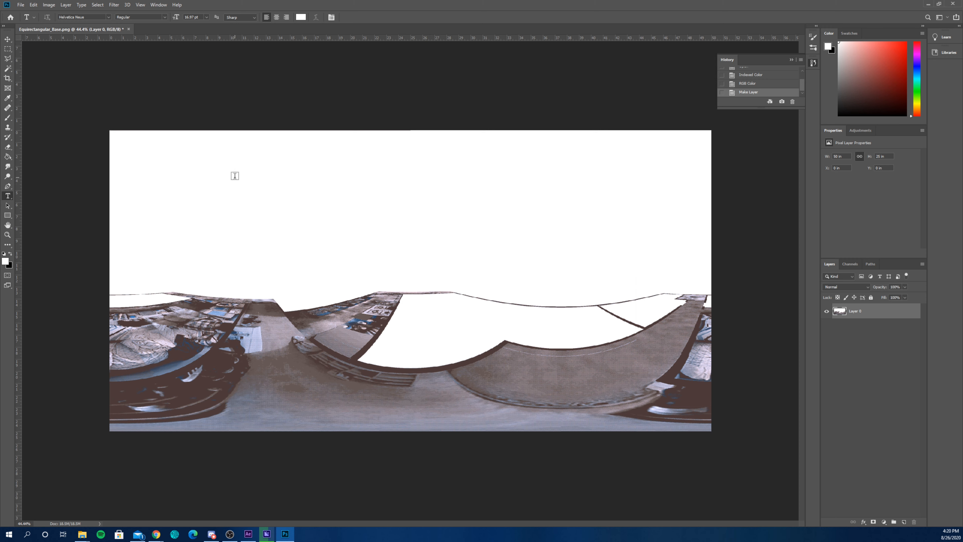
{"action": "left_click", "coordinate": [98, 5]}
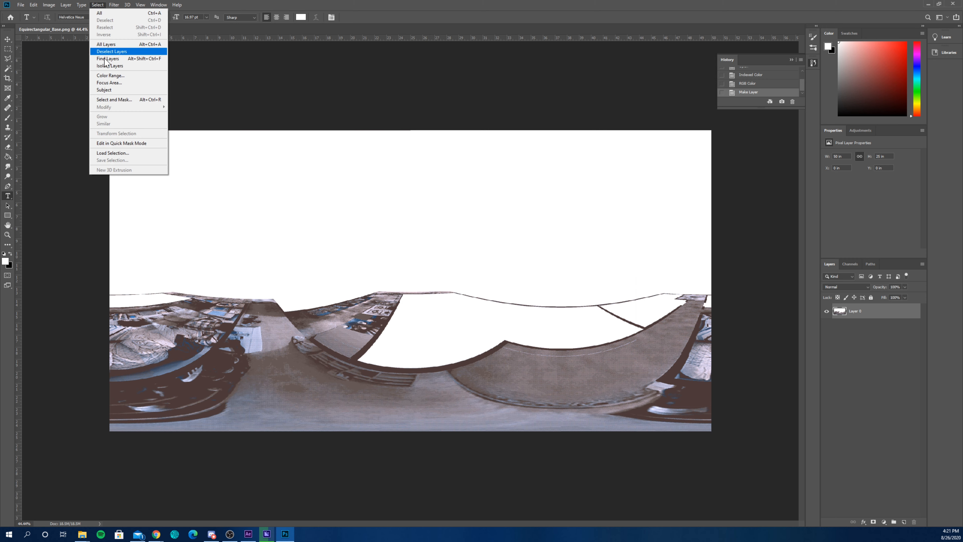
{"action": "left_click", "coordinate": [109, 75]}
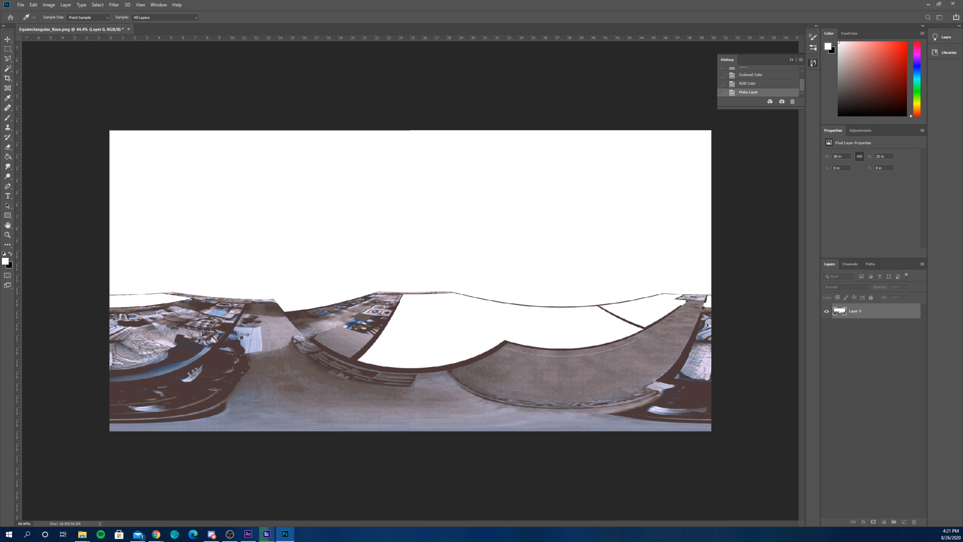
{"action": "left_click_drag", "start_coordinate": [74, 136], "coordinate": [457, 71]}
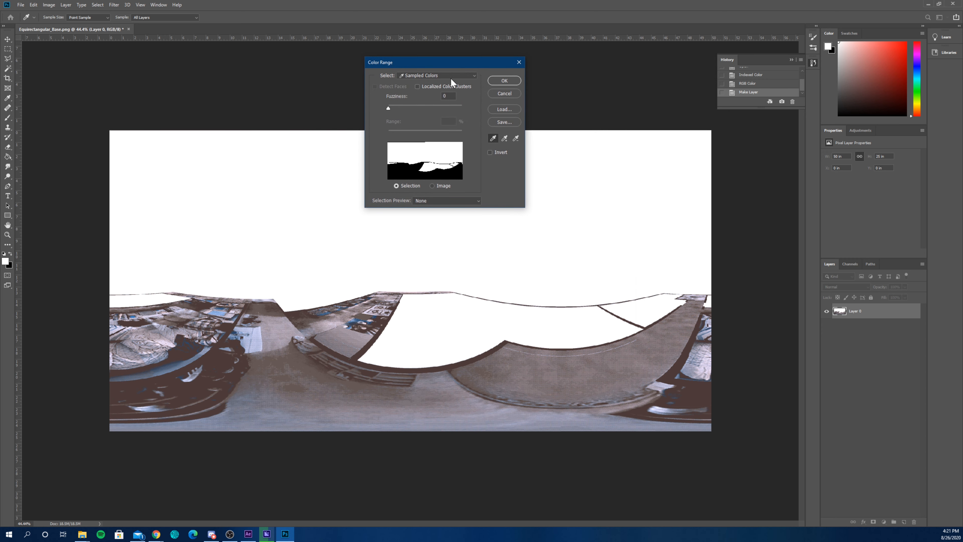
{"action": "left_click", "coordinate": [467, 77]}
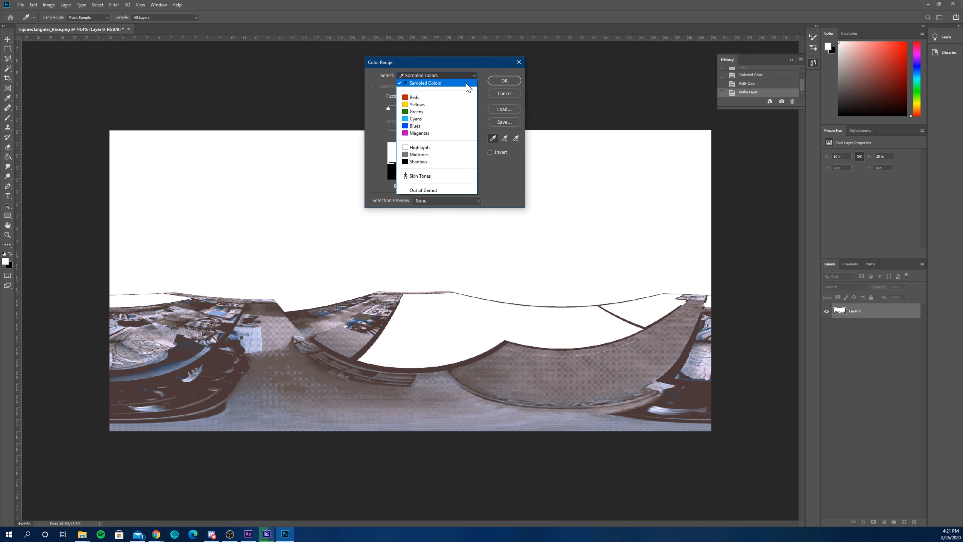
{"action": "left_click", "coordinate": [421, 84]}
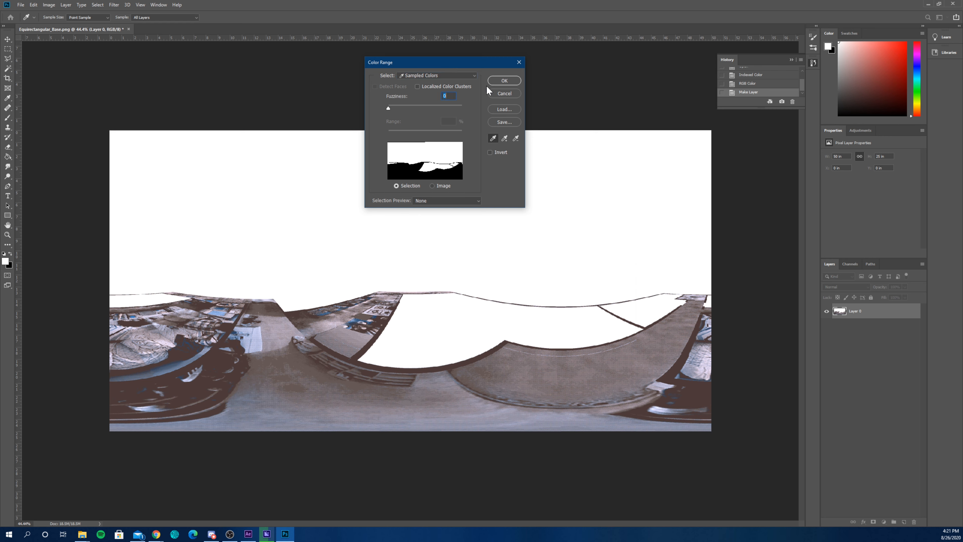
{"action": "left_click", "coordinate": [497, 81]}
{"action": "key", "text": "t"}
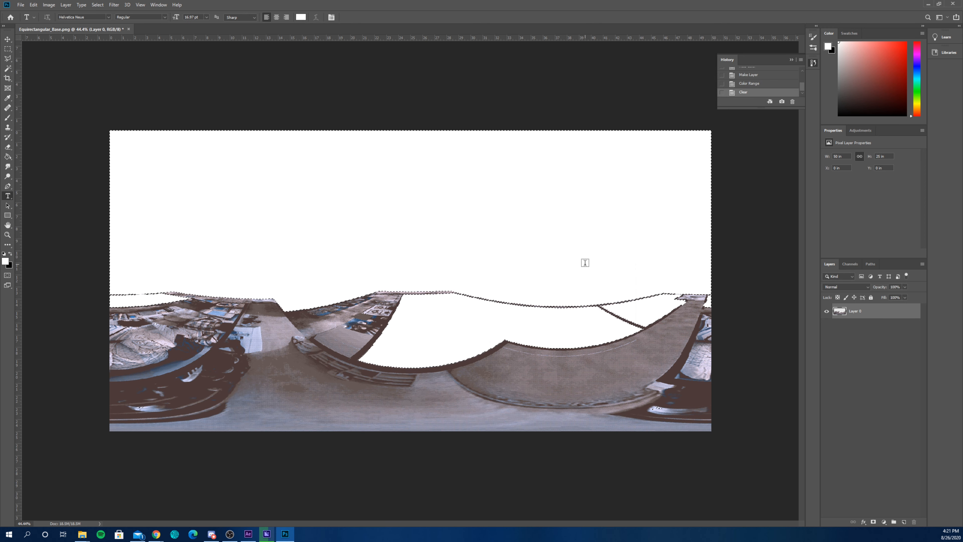
{"action": "key", "text": "Delete"}
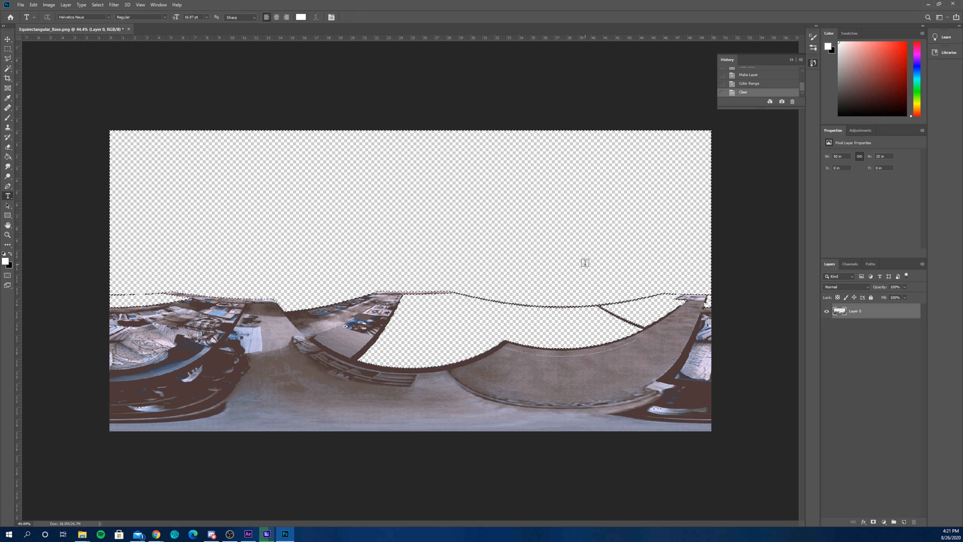
{"action": "key", "text": "ctrl+d"}
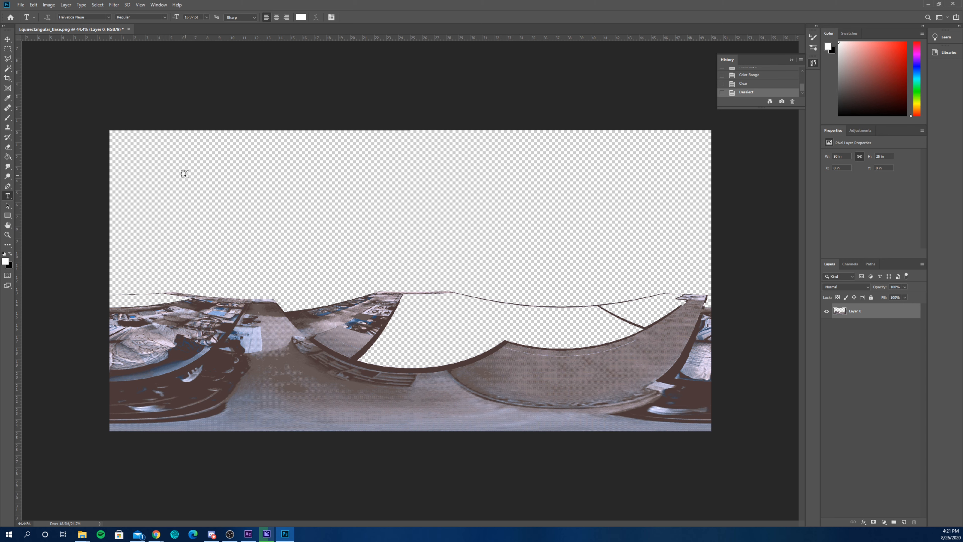
- Save a PNG copy of the panorama named Equirectangular_Base_Indexed with the large file size option
{"action": "left_click", "coordinate": [20, 5]}
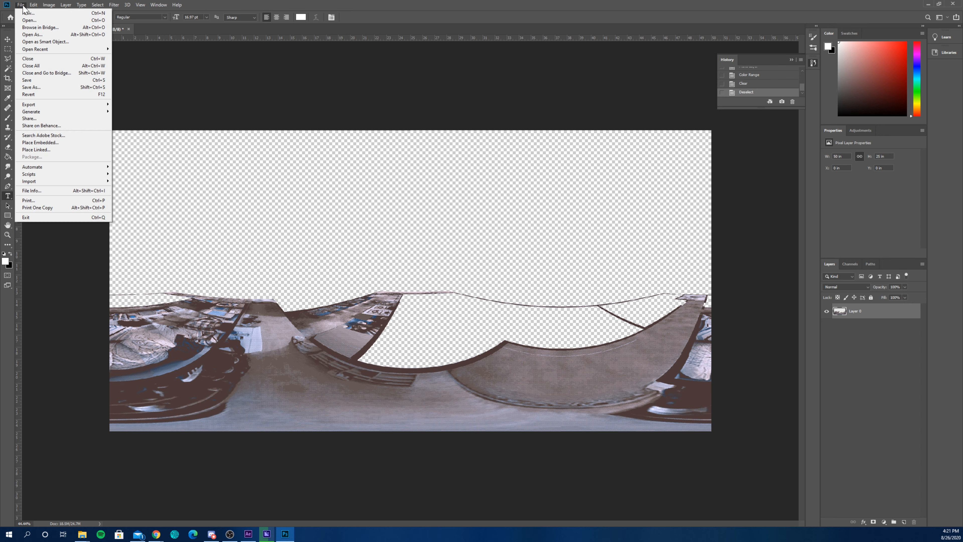
{"action": "left_click", "coordinate": [42, 88]}
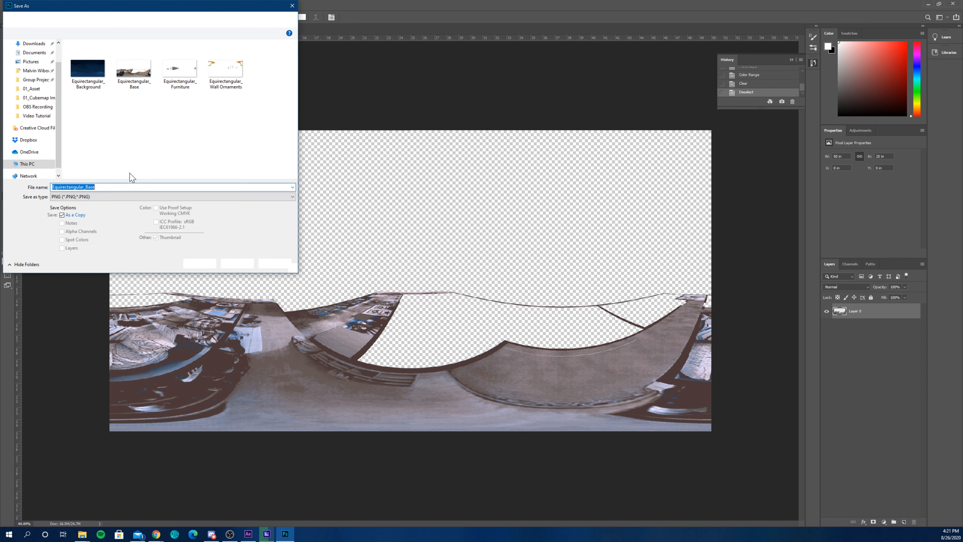
{"action": "left_click", "coordinate": [116, 188]}
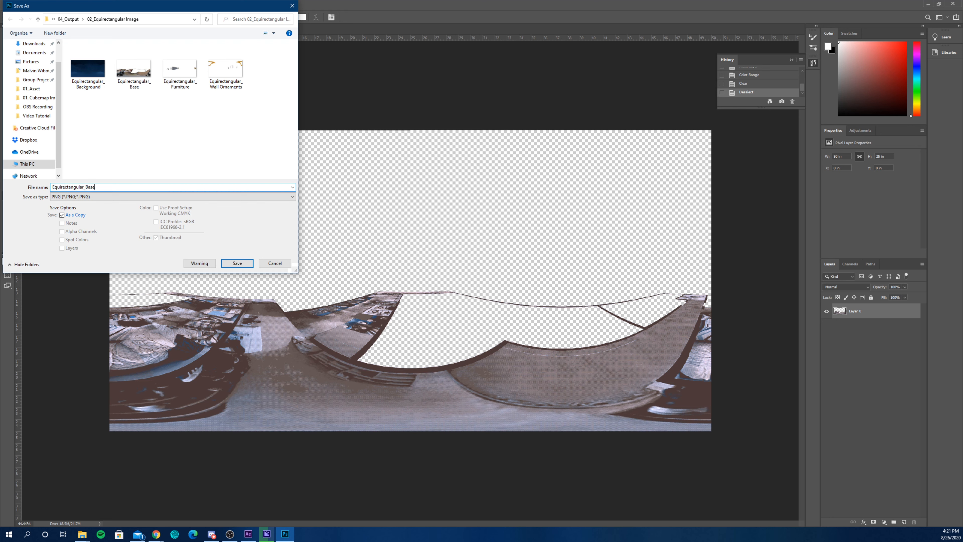
{"action": "type", "text": "_Indexed"}
{"action": "left_click", "coordinate": [234, 266]}
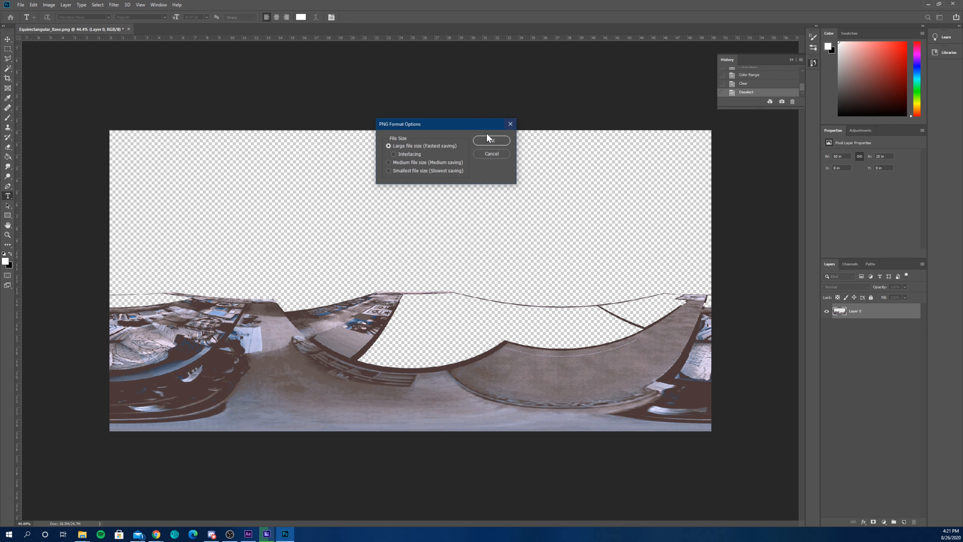
{"action": "left_click", "coordinate": [482, 140]}
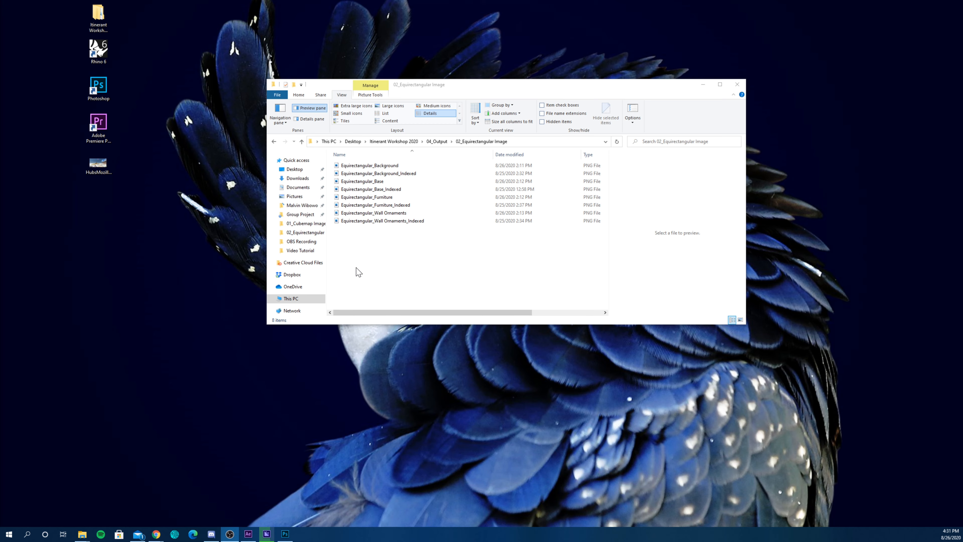
- Switch to Photoshop, place the indexed Base, Furniture and Wall Ornaments PNGs over the indexed background, and move the Furniture layer to the top of the stack
{"action": "left_click", "coordinate": [281, 538]}
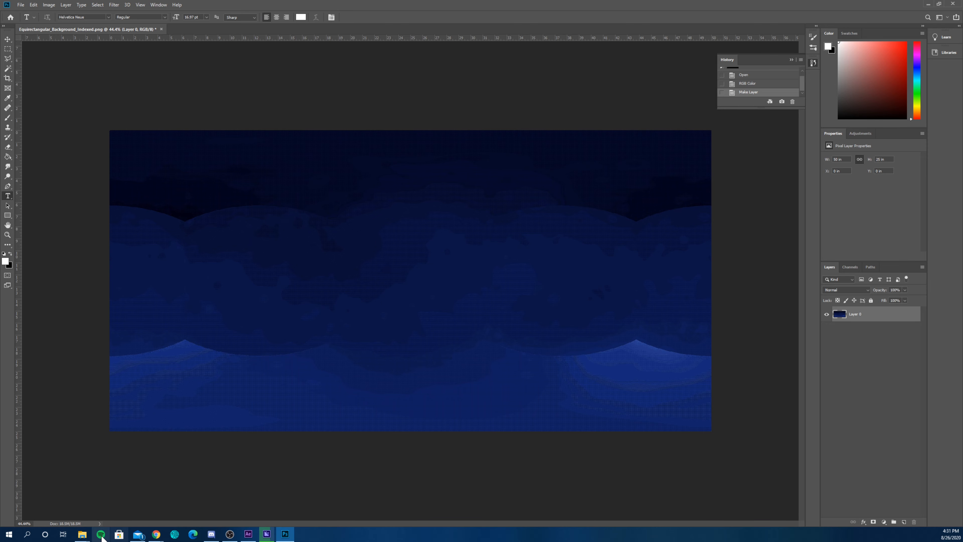
{"action": "mouse_move", "coordinate": [82, 534]}
{"action": "left_click", "coordinate": [65, 513]}
{"action": "left_click", "coordinate": [393, 221]}
{"action": "left_click", "coordinate": [392, 206], "text": "ctrl"}
{"action": "left_click", "coordinate": [385, 190], "text": "ctrl"}
{"action": "left_click_drag", "start_coordinate": [385, 190], "coordinate": [215, 245]}
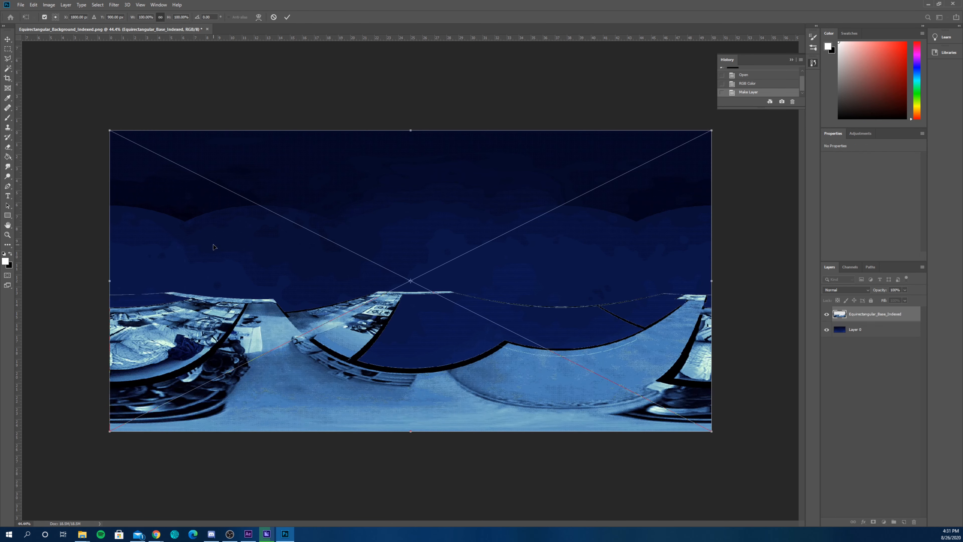
{"action": "key", "text": "Return"}
{"action": "key", "text": "Return"}
{"action": "key", "text": "Return"}
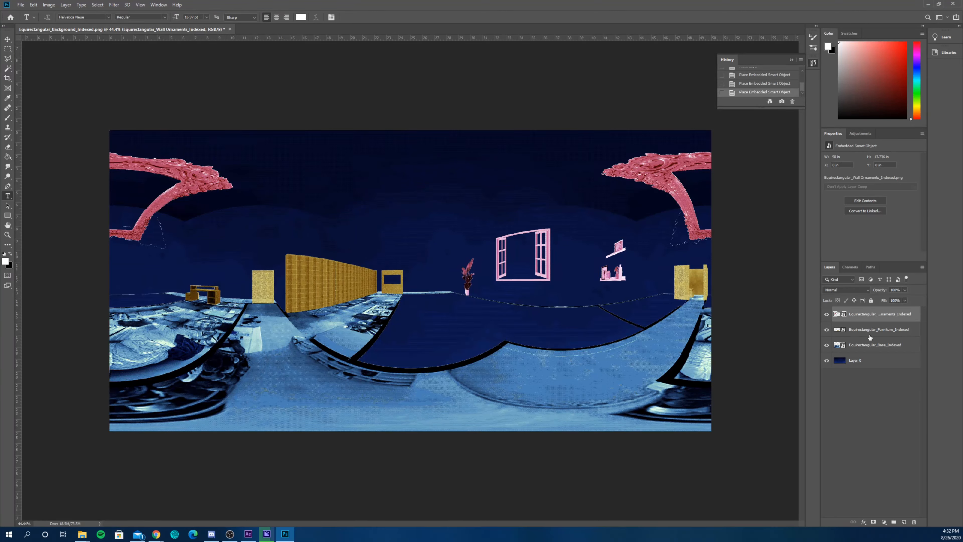
{"action": "left_click_drag", "start_coordinate": [870, 339], "coordinate": [871, 312]}
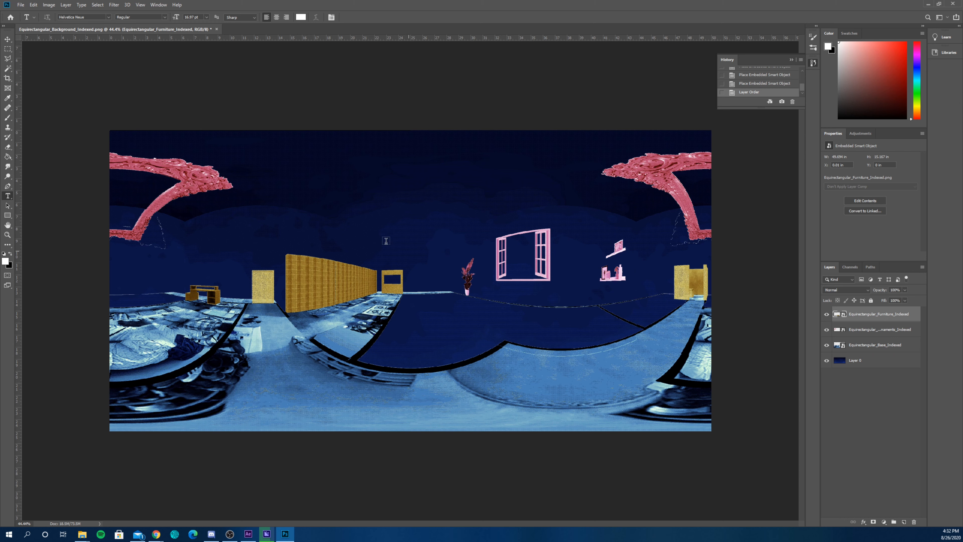
- Save the layered composition as a PNG named Equirectangular_Final with the large file size option
{"action": "left_click", "coordinate": [23, 5]}
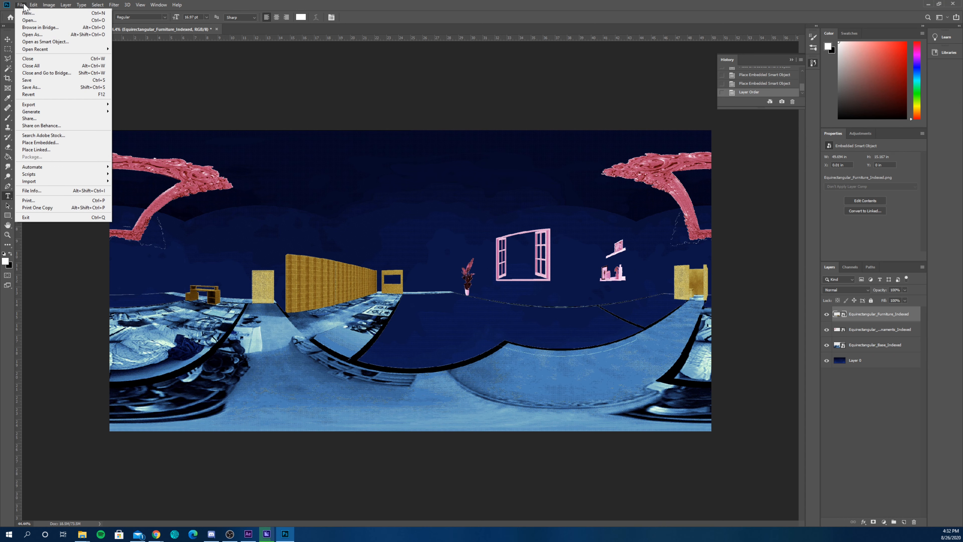
{"action": "left_click", "coordinate": [48, 90]}
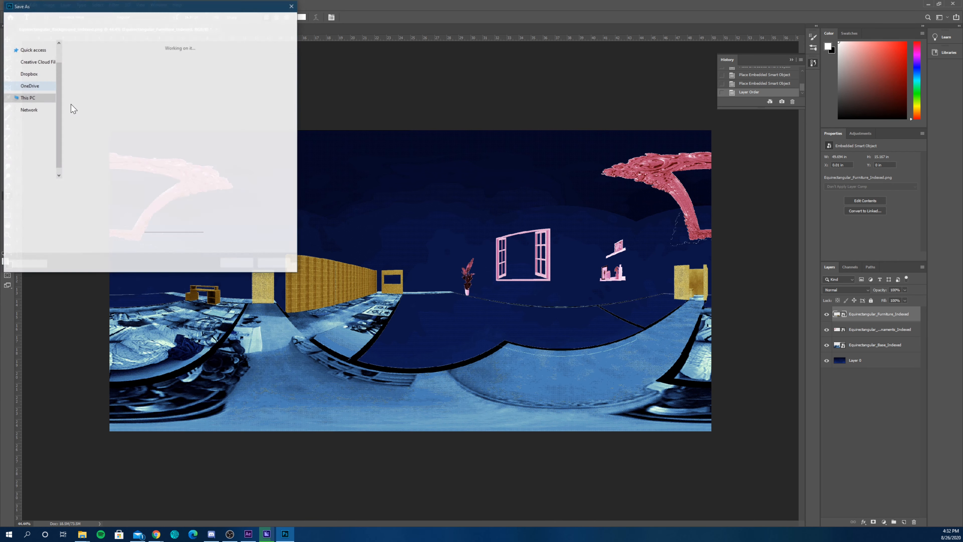
{"action": "key", "text": "Right"}
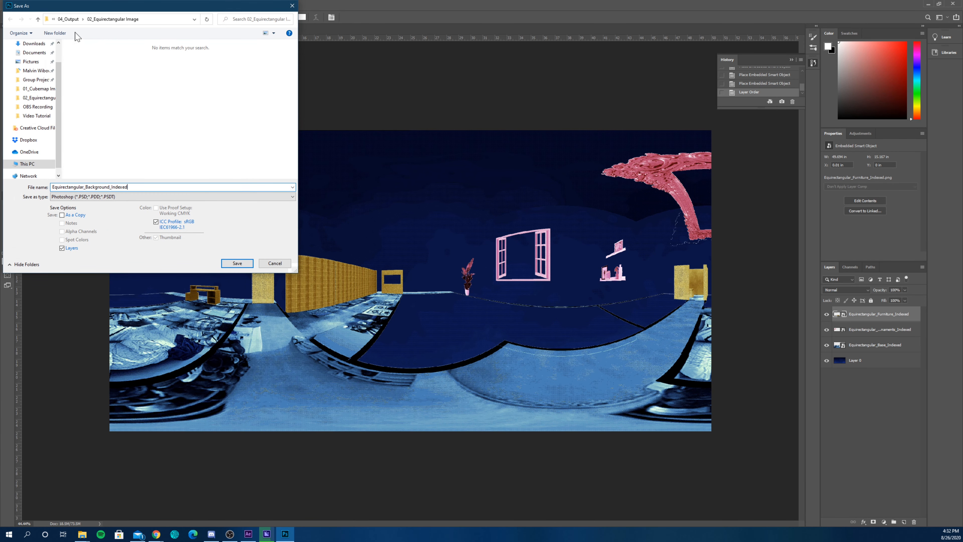
{"action": "left_click_drag", "start_coordinate": [129, 187], "coordinate": [89, 187]}
{"action": "type", "text": "Final"}
{"action": "left_click", "coordinate": [78, 198]}
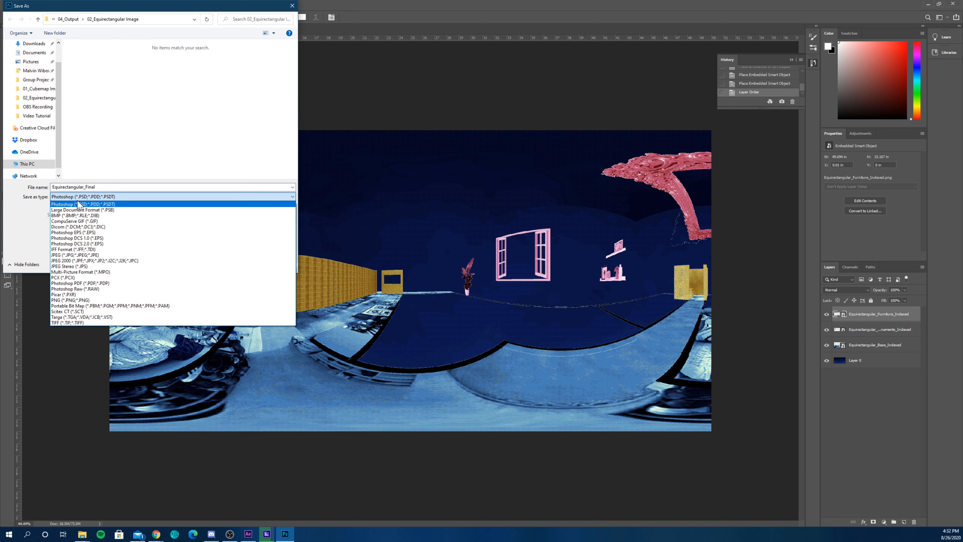
{"action": "left_click", "coordinate": [205, 301]}
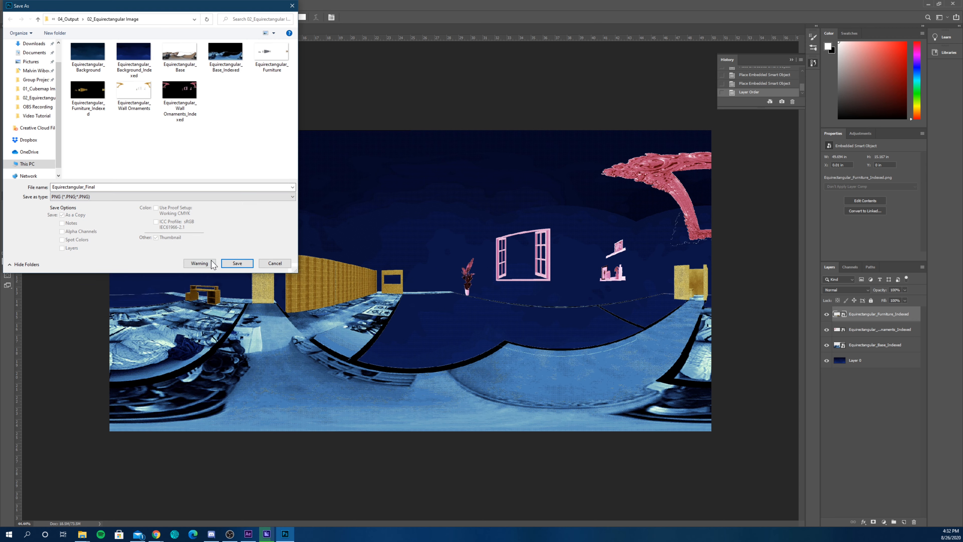
{"action": "left_click", "coordinate": [237, 263]}
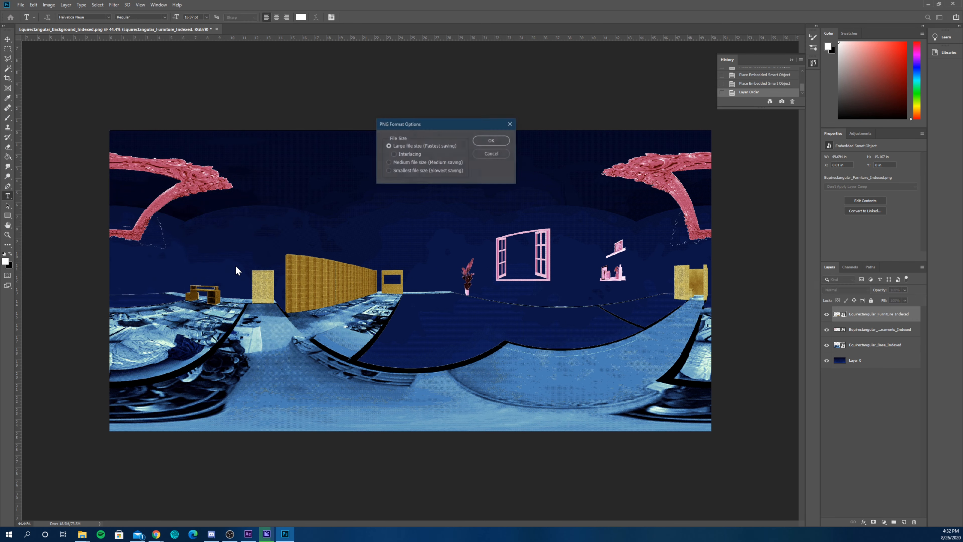
{"action": "left_click", "coordinate": [499, 144]}
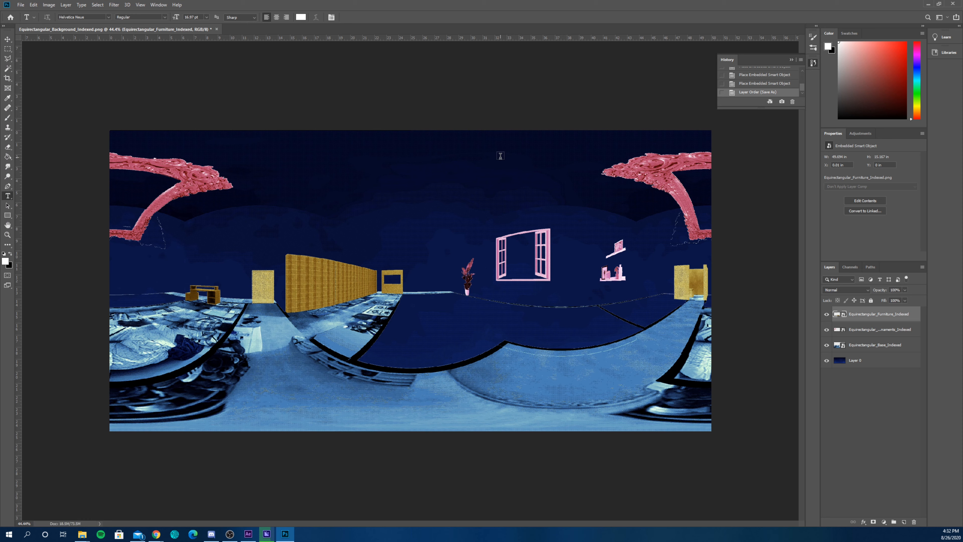